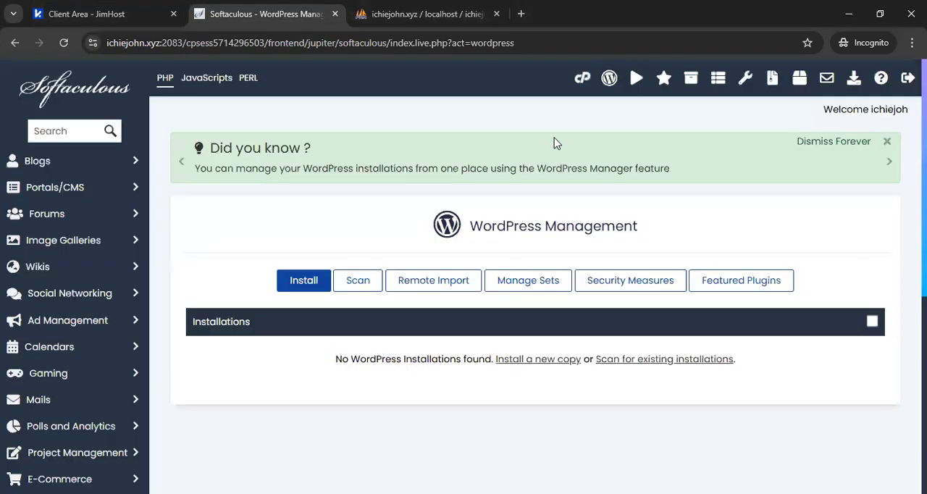
Open cPanel in a new tab beside the Softaculous tab and check the primary domain's website before the installation.
right_click(582, 78)
left_click(623, 81)
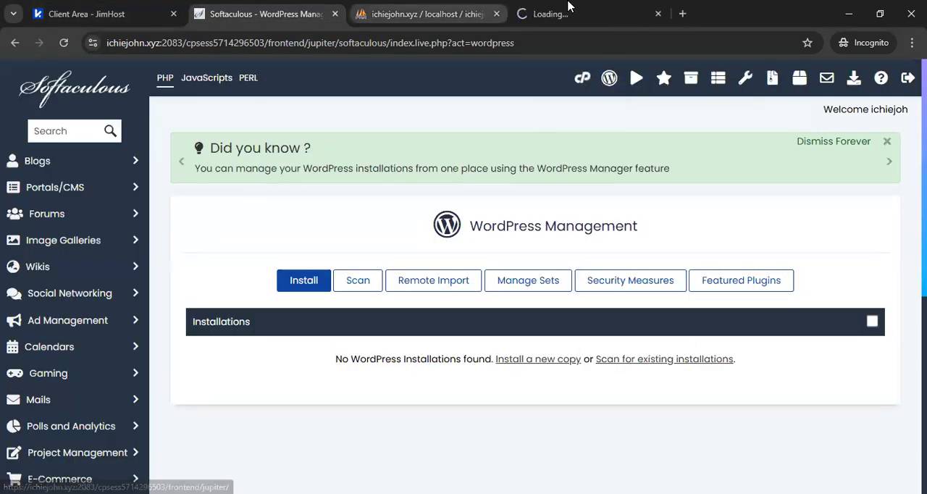
left_click(571, 6)
left_click_drag(543, 7, 398, 10)
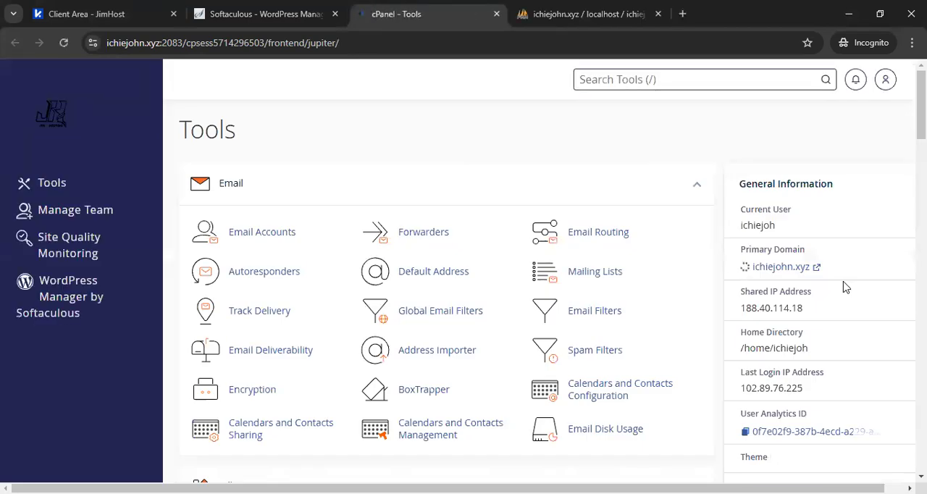
left_click(796, 268)
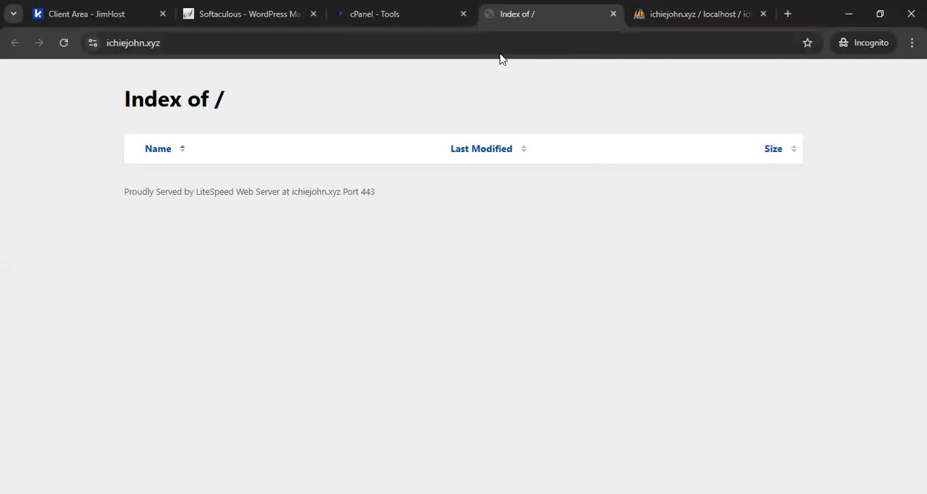
left_click(614, 13)
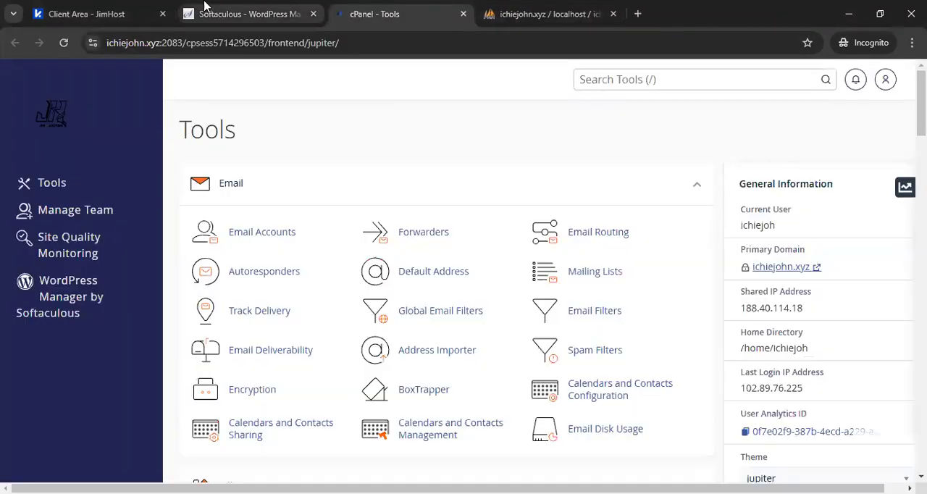
Start a new WordPress installation in Softaculous and clear the installation directory so it installs at the domain root.
left_click(205, 5)
left_click(298, 291)
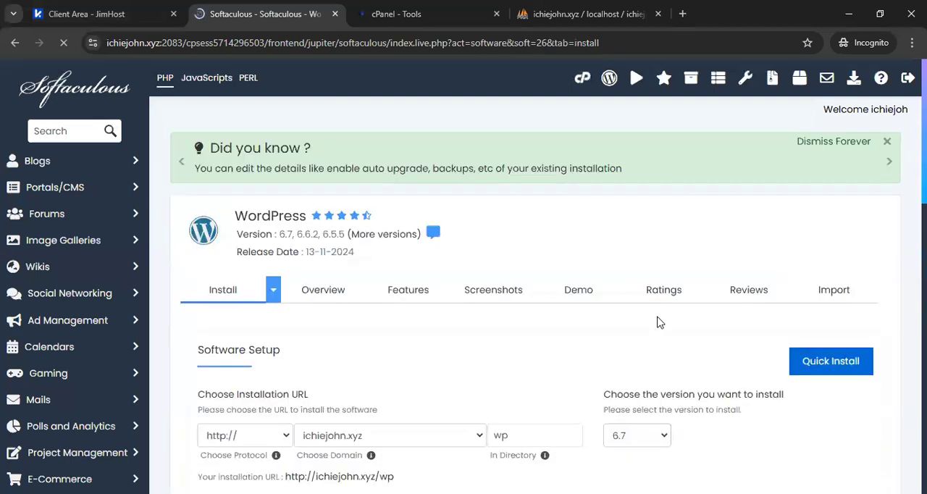
scroll(399, 201, "down", 3)
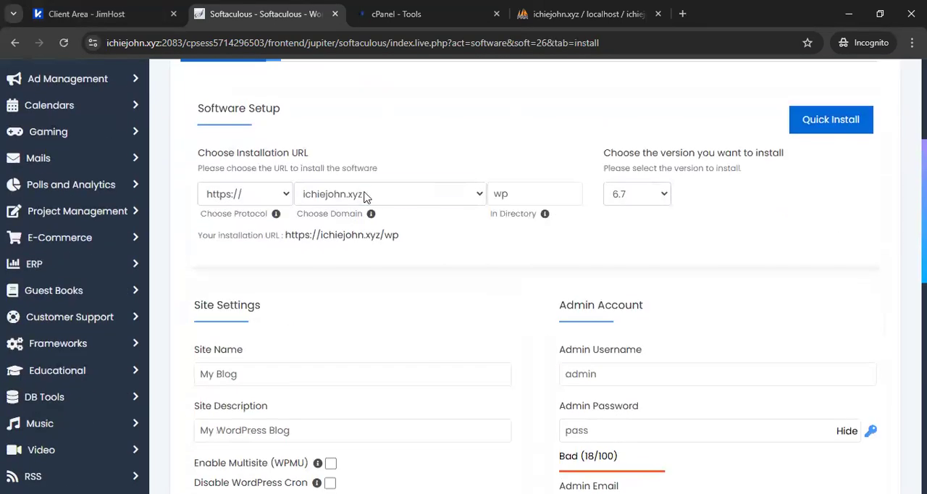
left_click_drag(524, 191, 495, 195)
key("BackSpace")
left_click(528, 265)
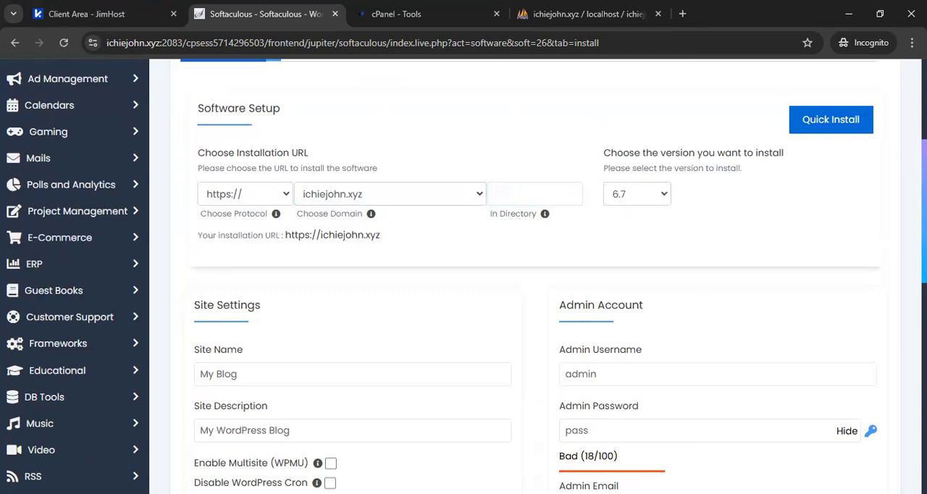
Review the installation form's site settings, admin account, plugin choices, language and advanced options sections.
scroll(535, 290, "down", 2)
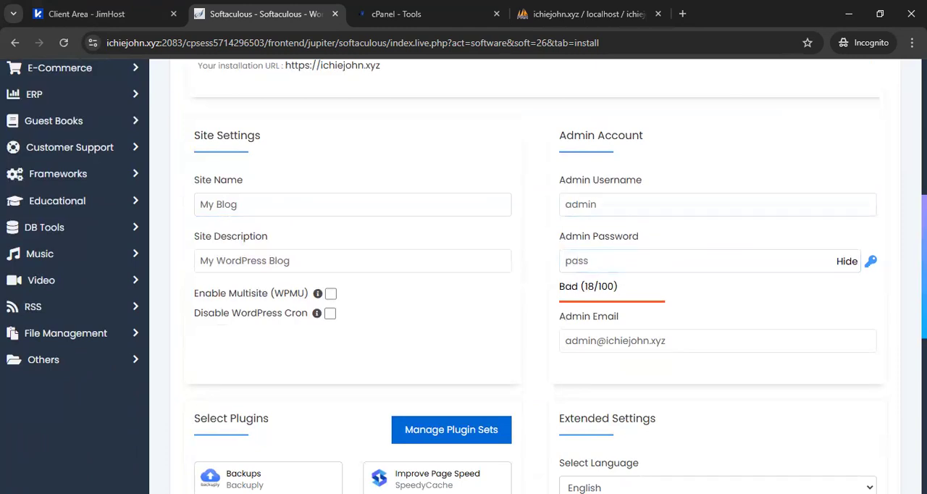
scroll(614, 264, "down", 3)
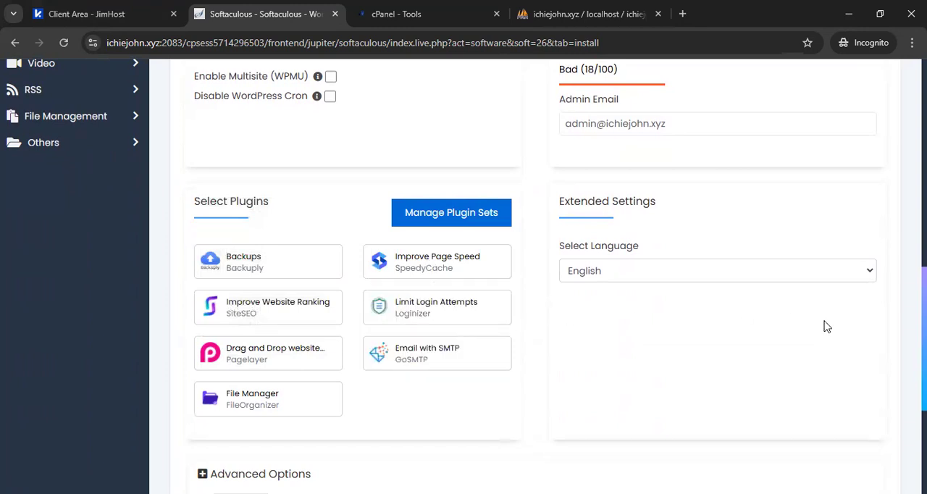
scroll(535, 275, "down", 2)
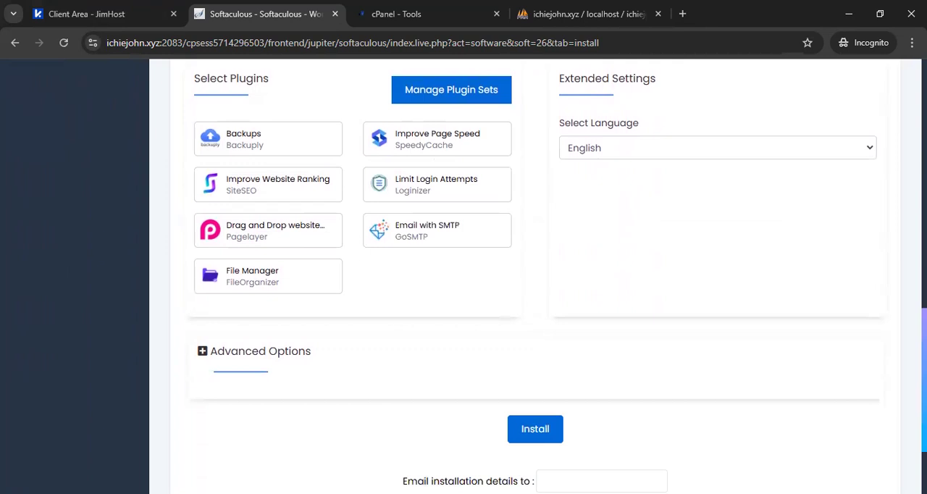
scroll(536, 275, "down", 1)
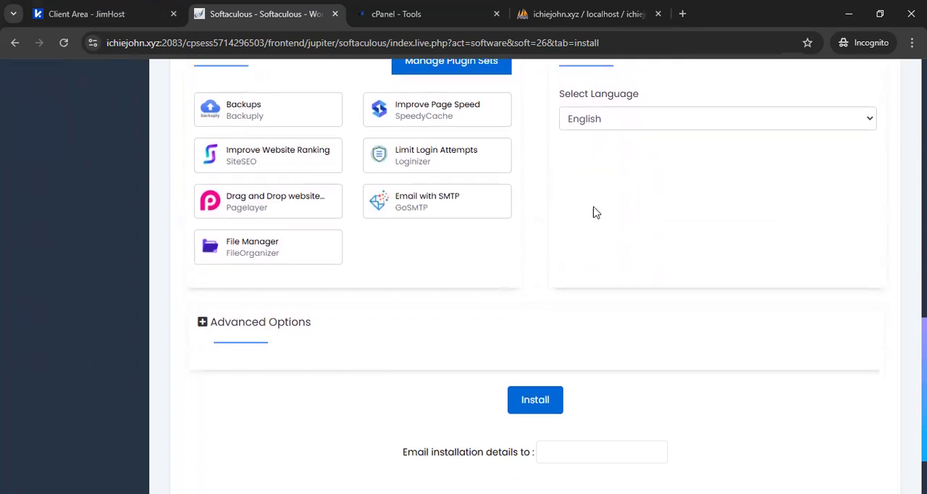
left_click(102, 8)
left_click(252, 7)
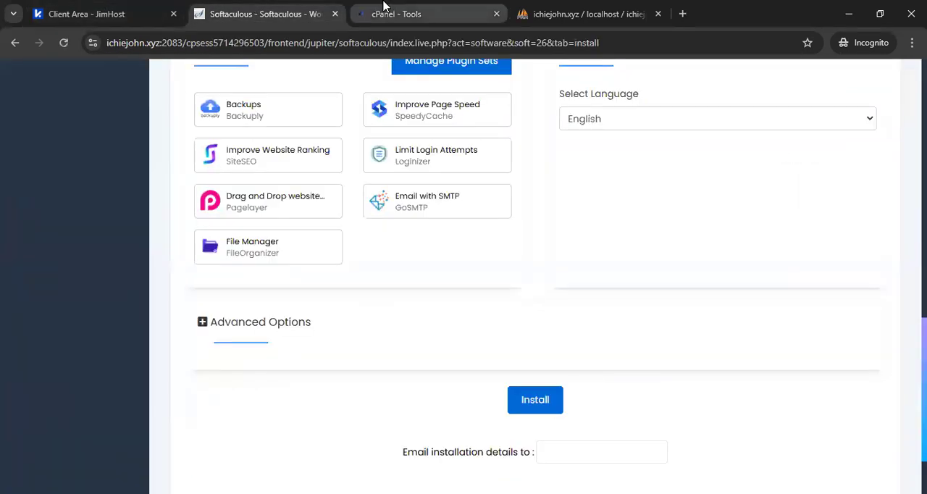
scroll(536, 275, "down", 1)
scroll(535, 276, "up", 6)
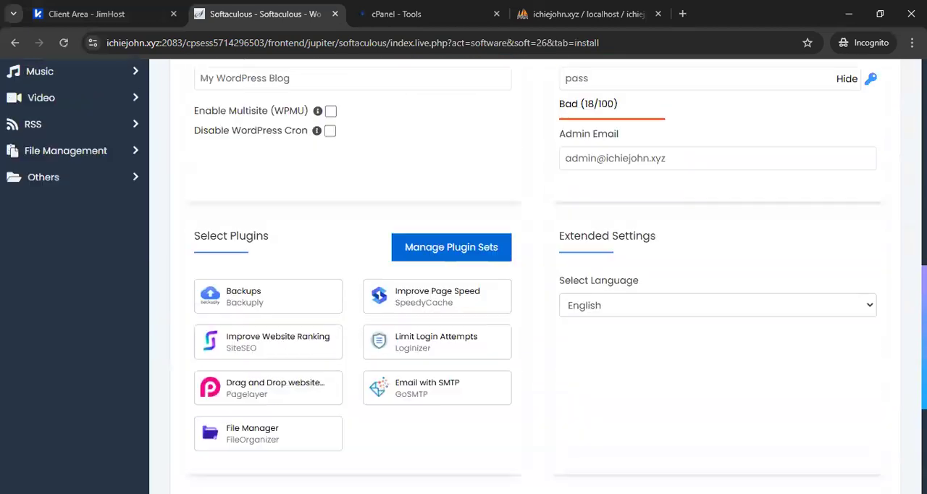
Read the descriptions of the optional plugins offered for the installation, such as SiteSEO and Backuply.
scroll(536, 275, "down", 3)
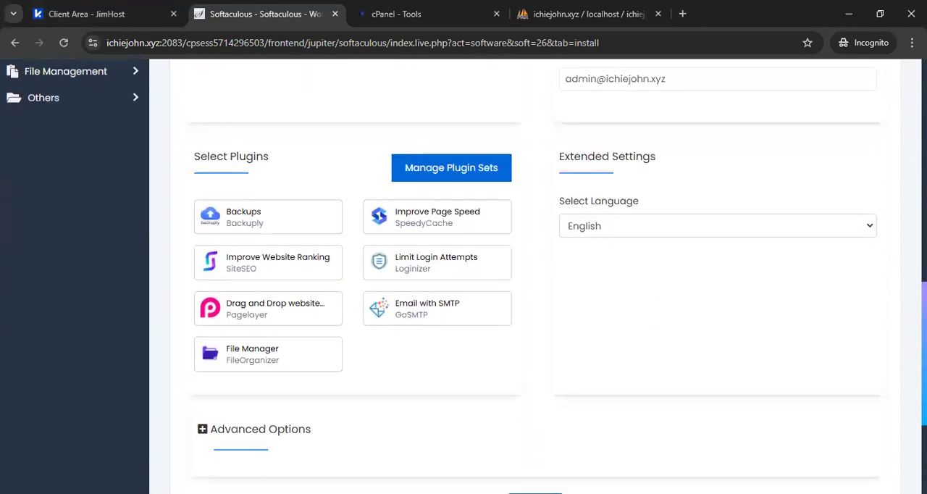
mouse_move(434, 221)
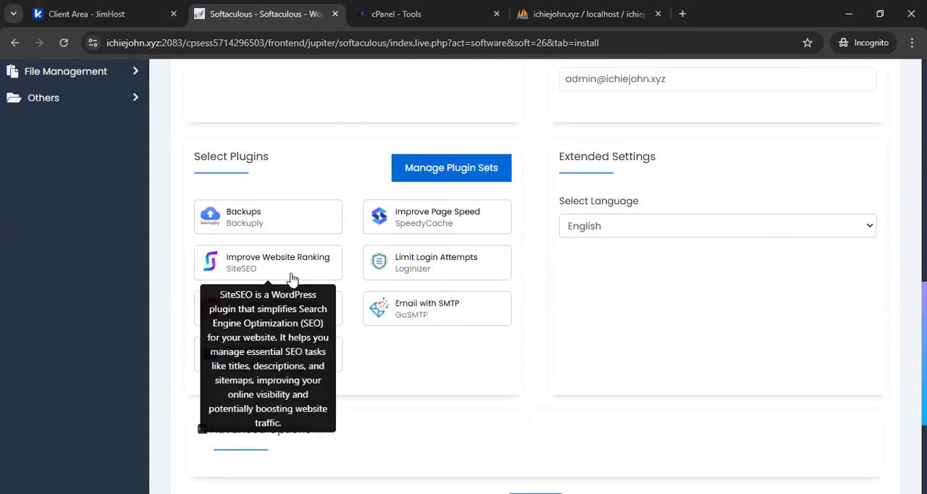
mouse_move(293, 314)
mouse_move(307, 222)
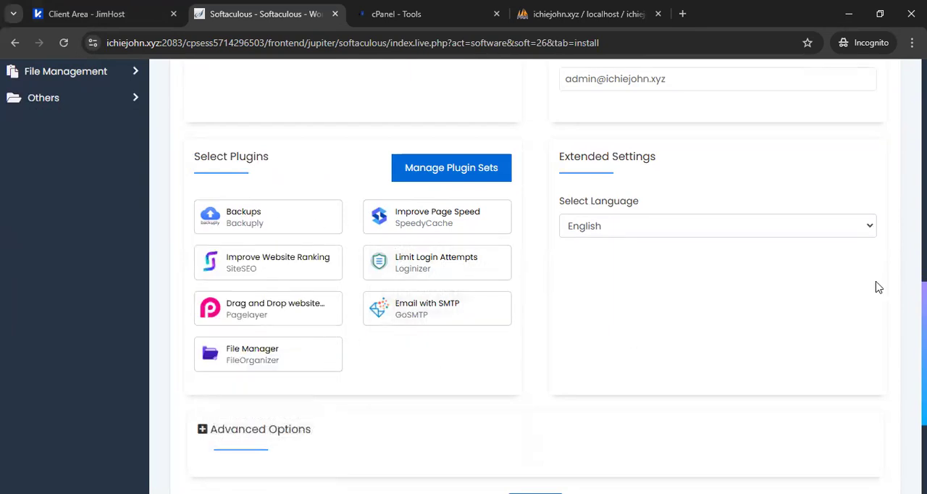
scroll(536, 275, "down", 2)
scroll(536, 275, "up", 6)
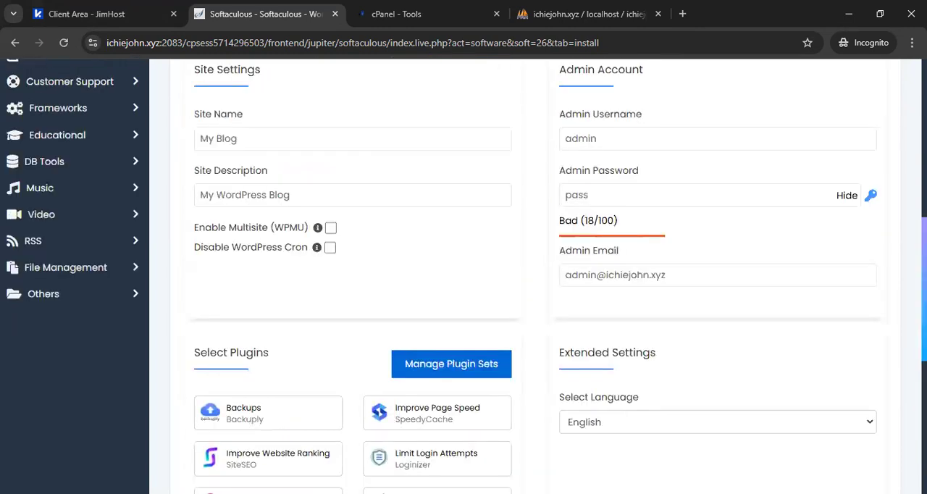
Review the default site name, site description, admin username and admin password in the installation form.
scroll(536, 275, "up", 1)
left_click_drag(285, 362, 185, 376)
left_click_drag(319, 420, 204, 421)
left_click_drag(629, 371, 556, 380)
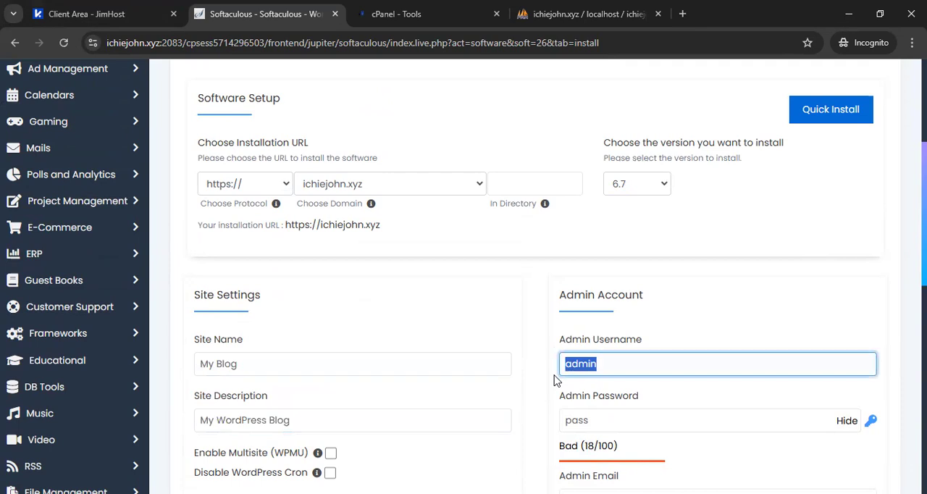
scroll(626, 370, "down", 2)
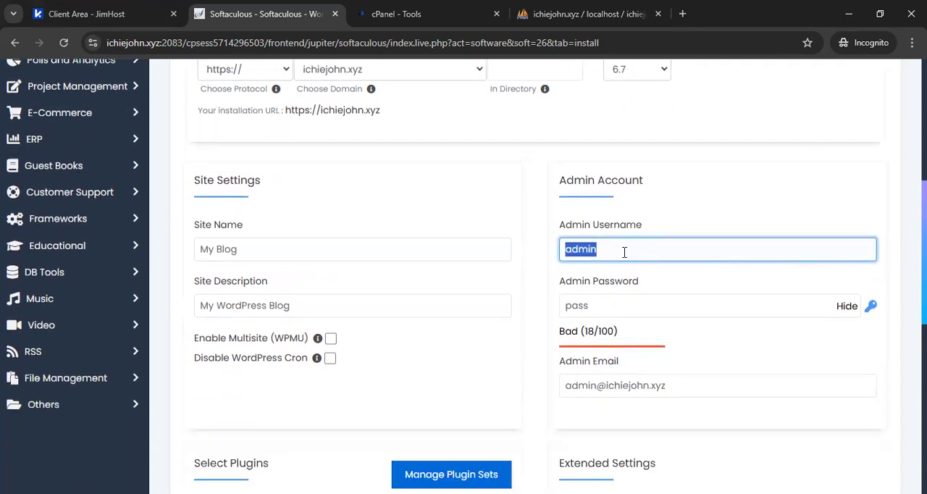
left_click_drag(615, 305, 550, 320)
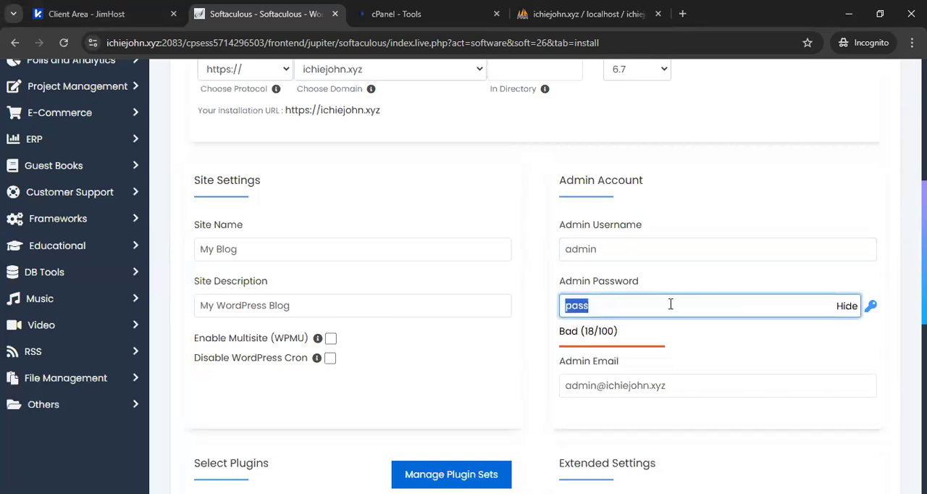
left_click(657, 281)
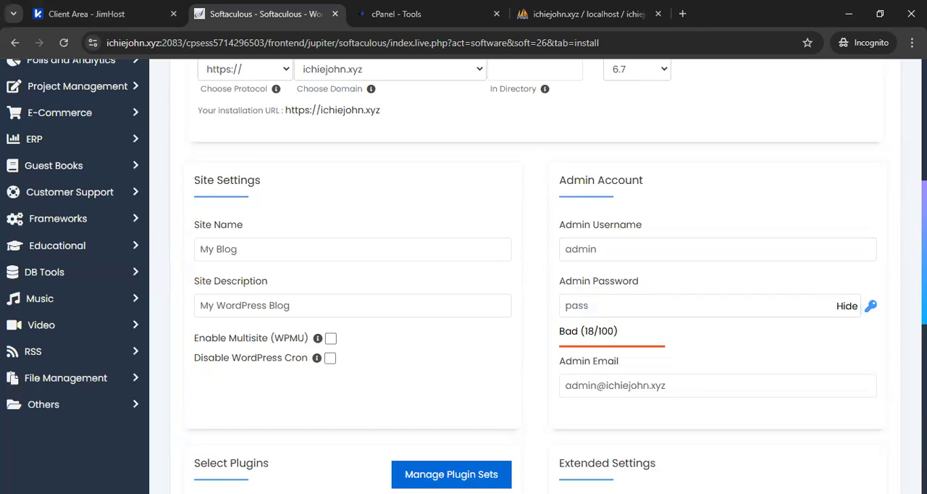
Examine the WordPress versions and the domains available for the installation without changing either selection.
scroll(637, 203, "up", 2)
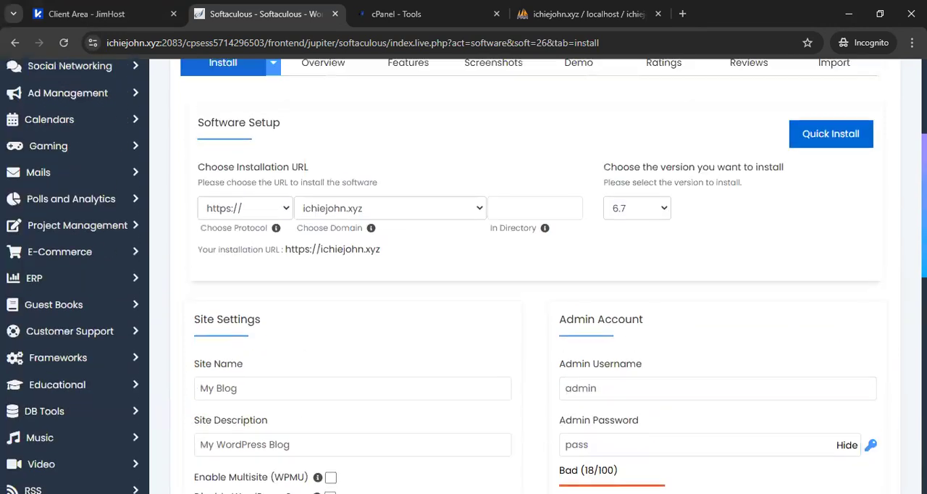
left_click(637, 208)
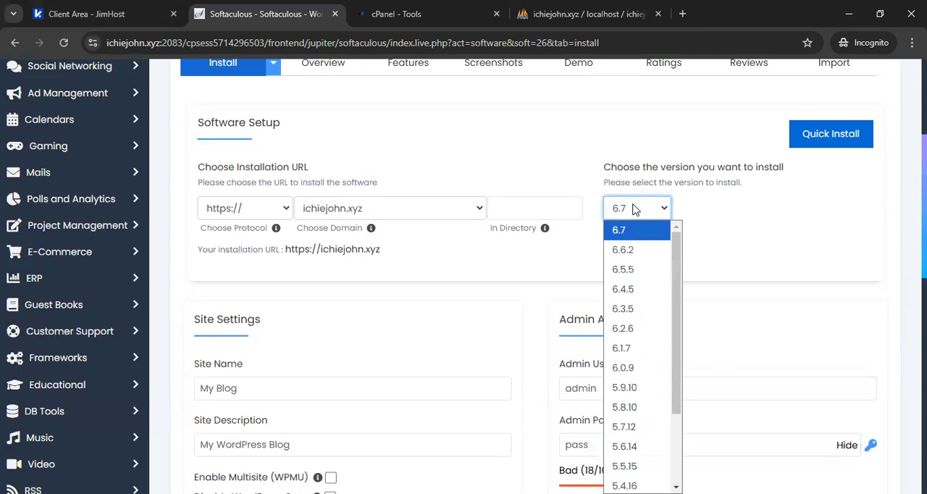
left_click(480, 215)
left_click(475, 215)
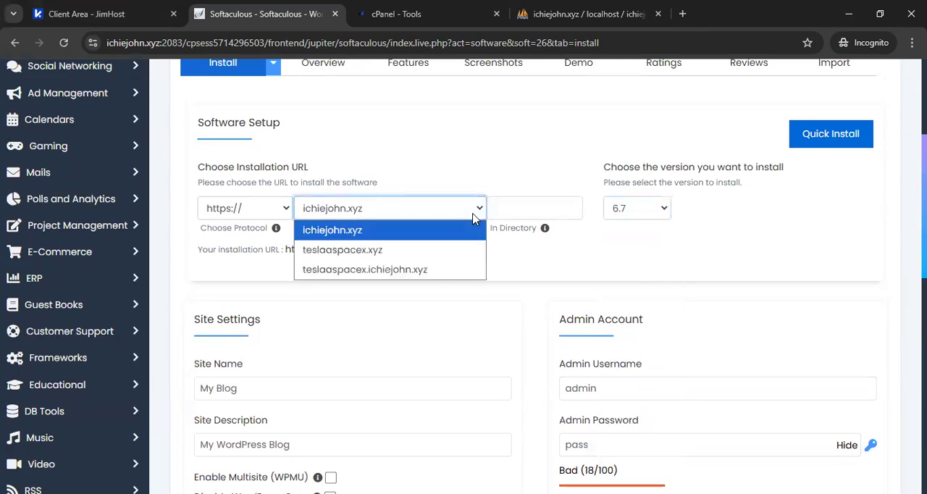
left_click(472, 216)
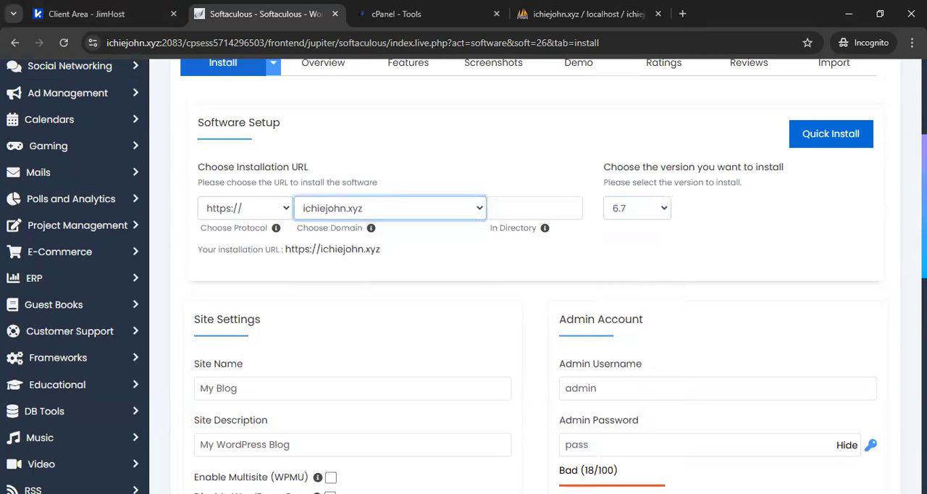
Install WordPress 6.7 on the primary domain with the default site settings and no extra plugins.
scroll(464, 275, "down", 1)
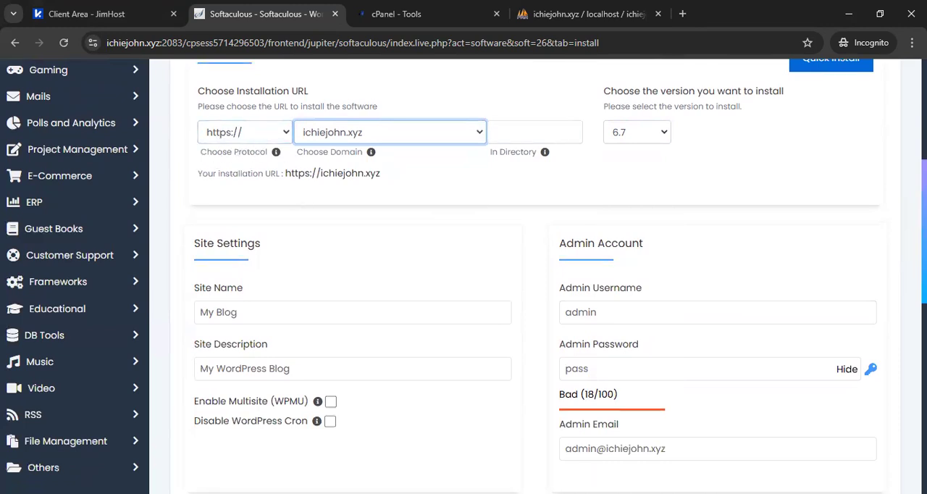
scroll(463, 275, "down", 5)
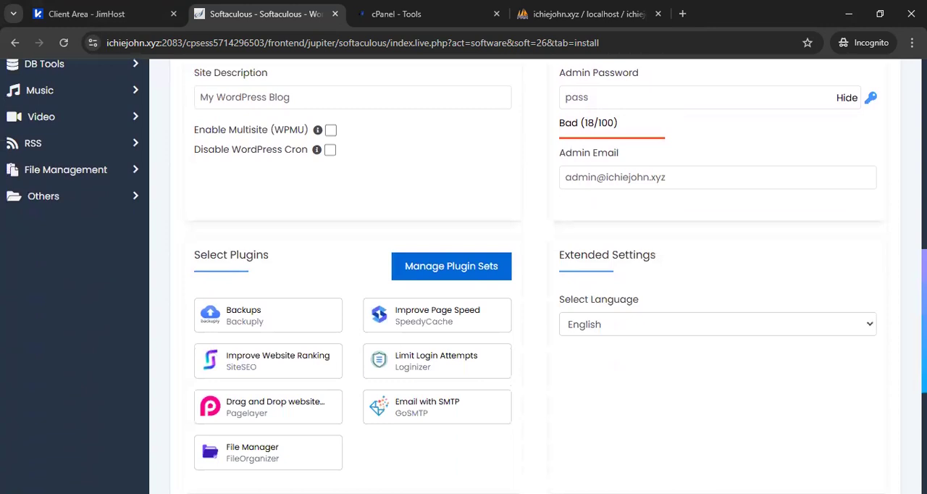
scroll(612, 409, "down", 3)
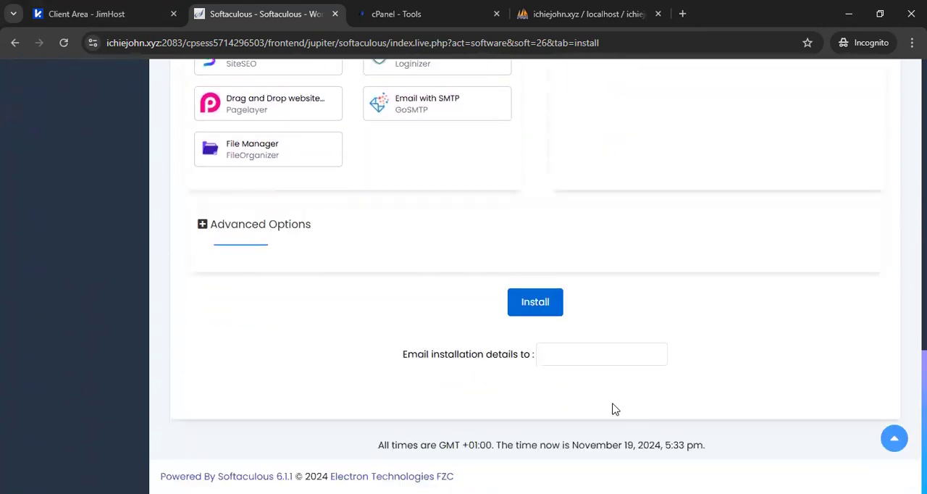
left_click(534, 310)
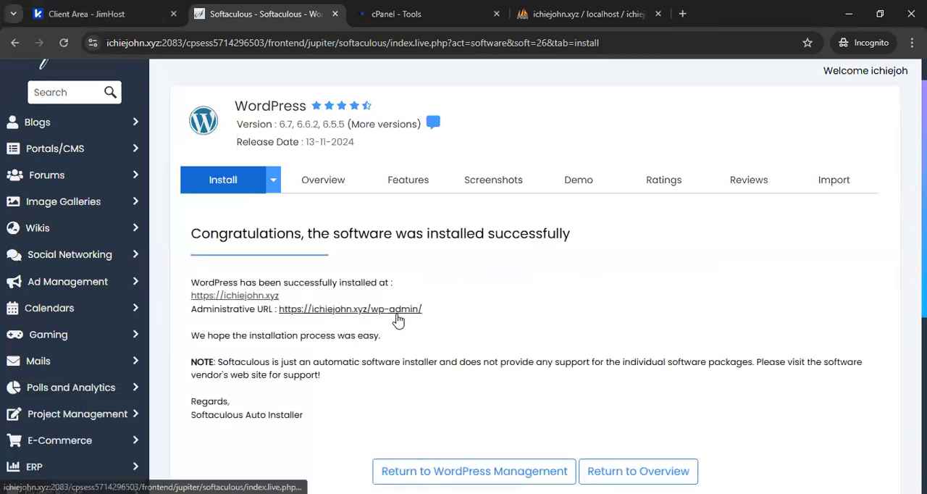
Open the primary domain's website from cPanel and look over the new WordPress home page.
left_click(438, 10)
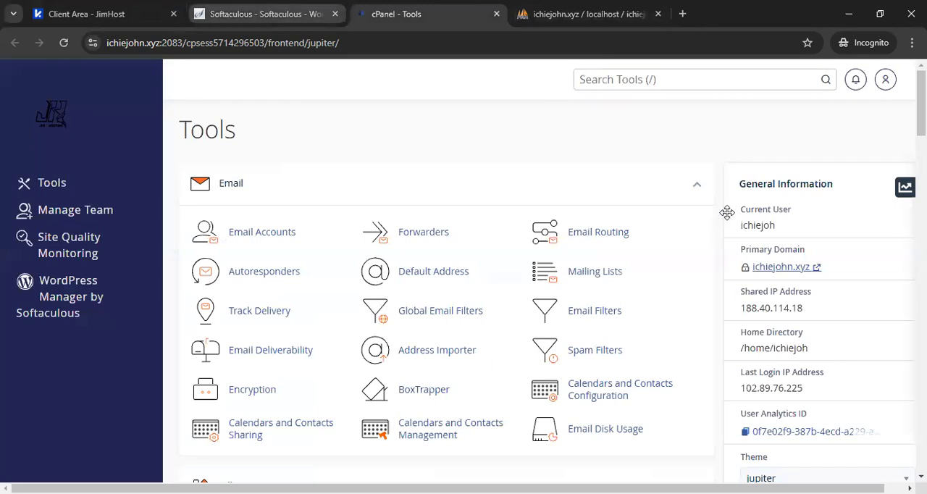
left_click(771, 266)
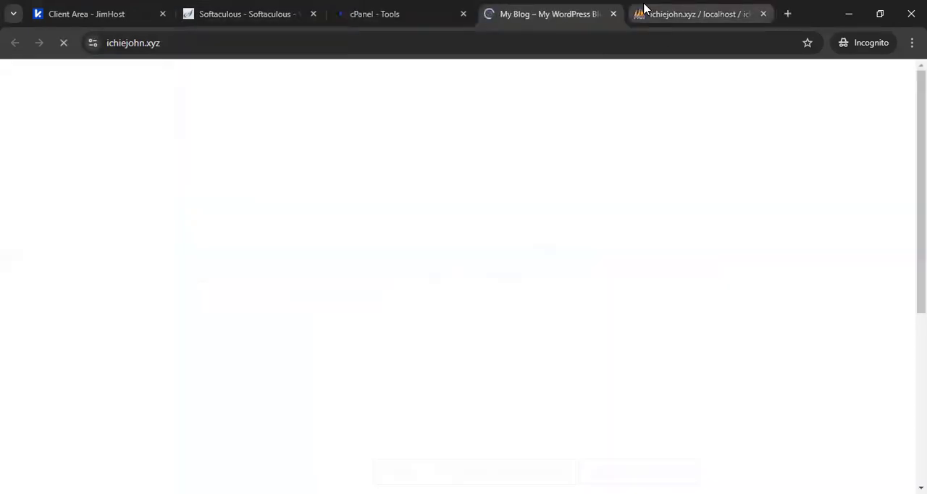
scroll(463, 275, "down", 4)
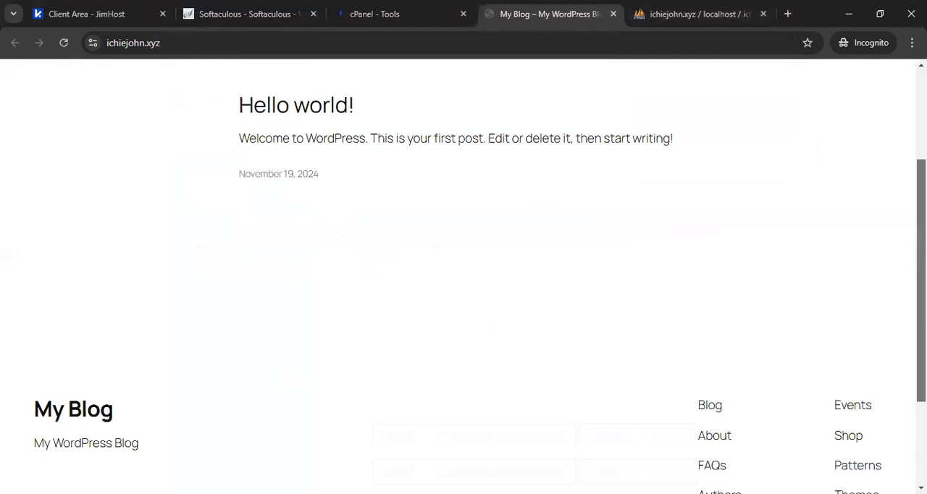
scroll(464, 275, "up", 4)
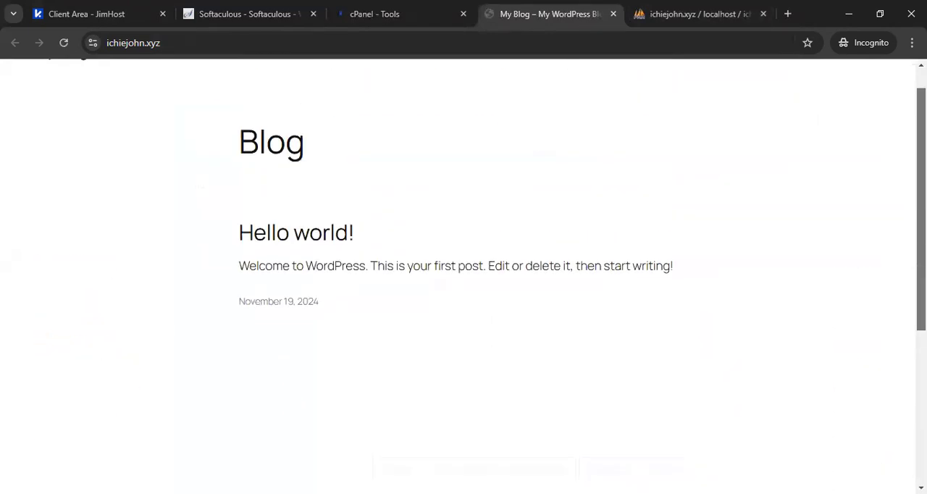
Return to the Softaculous installation page and place its browser tab after the cPanel tab.
left_click(399, 9)
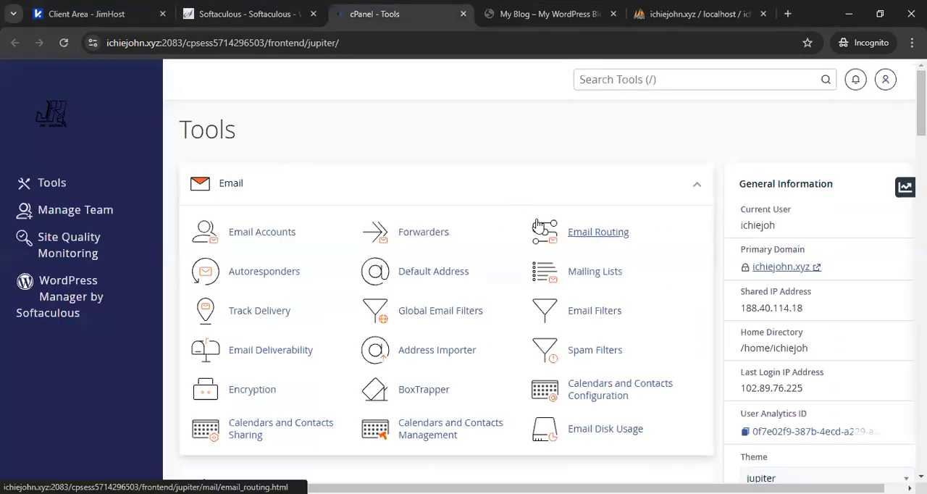
left_click(246, 14)
left_click_drag(246, 14, 401, 6)
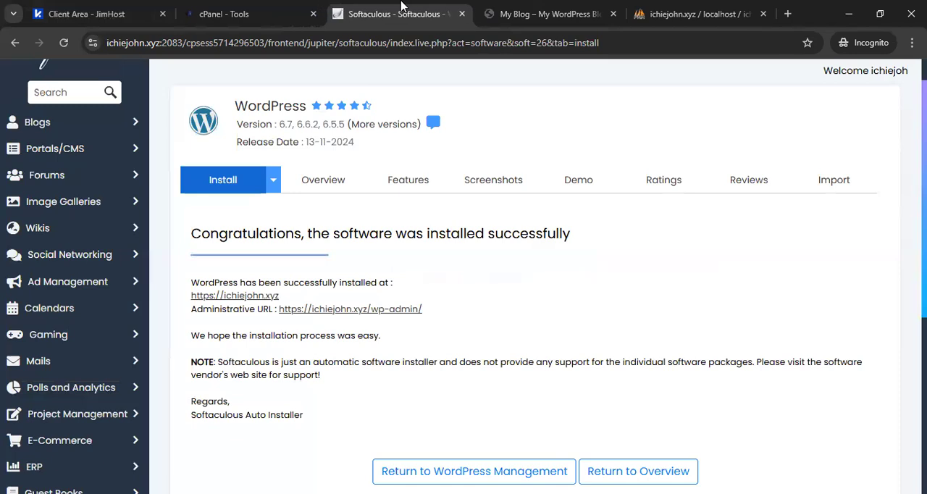
Close the phpMyAdmin tab and open the new site's WordPress administration dashboard.
left_click(762, 14)
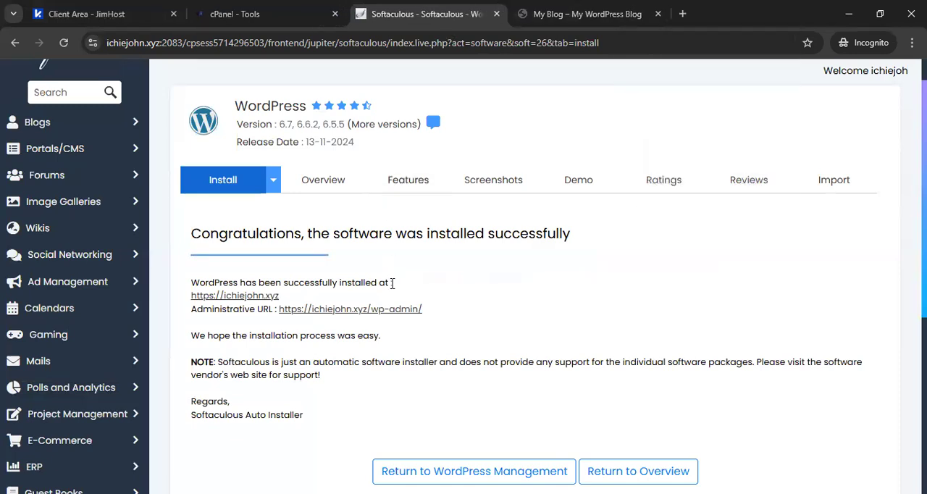
left_click(364, 308)
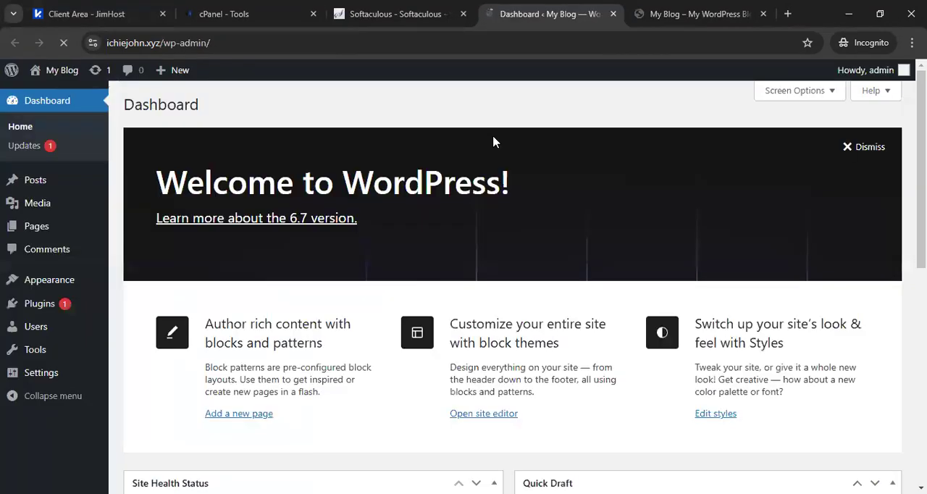
Dismiss the dashboard's welcome panel and hide Site Health Status, At a Glance, Activity, Quick Draft, and WordPress Events and News.
left_click(860, 148)
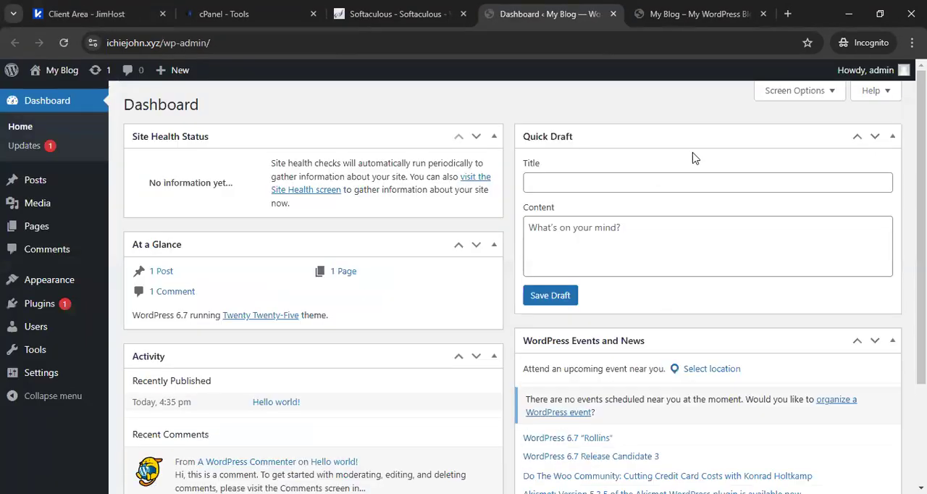
left_click(788, 94)
left_click(383, 163)
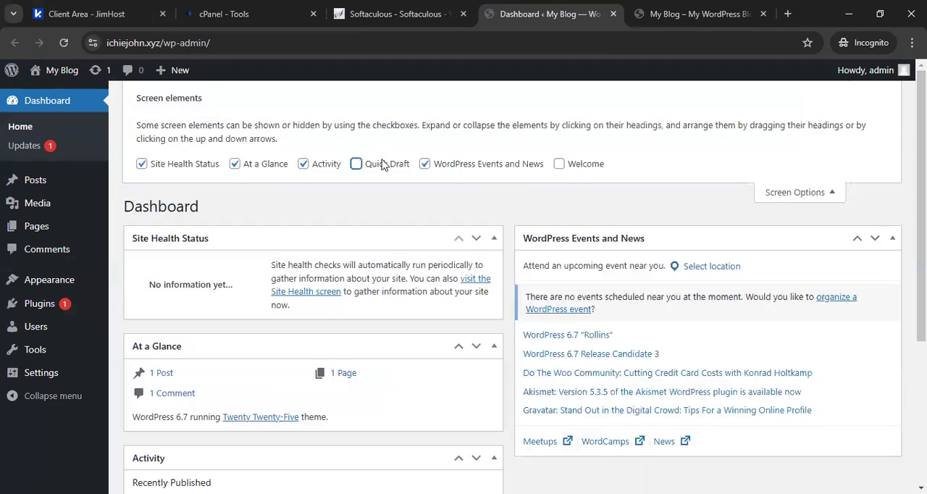
left_click(424, 164)
left_click(303, 164)
left_click(234, 164)
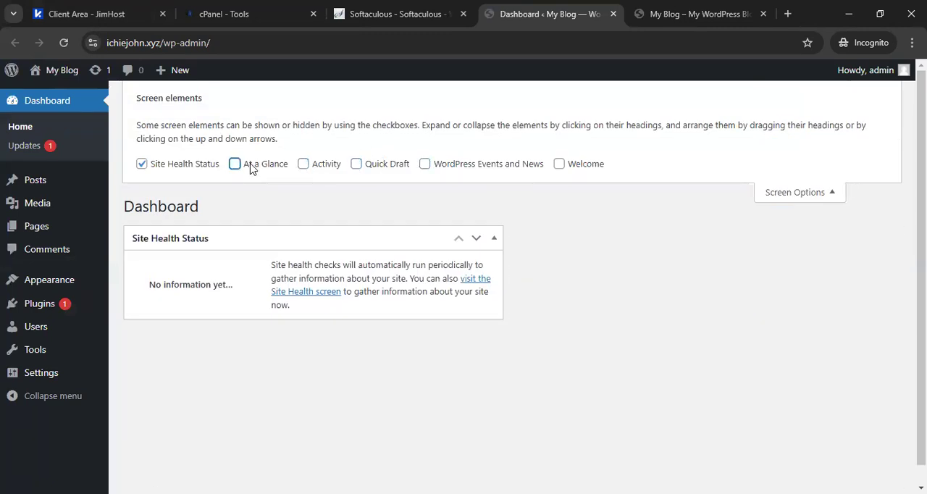
left_click(142, 163)
left_click(823, 192)
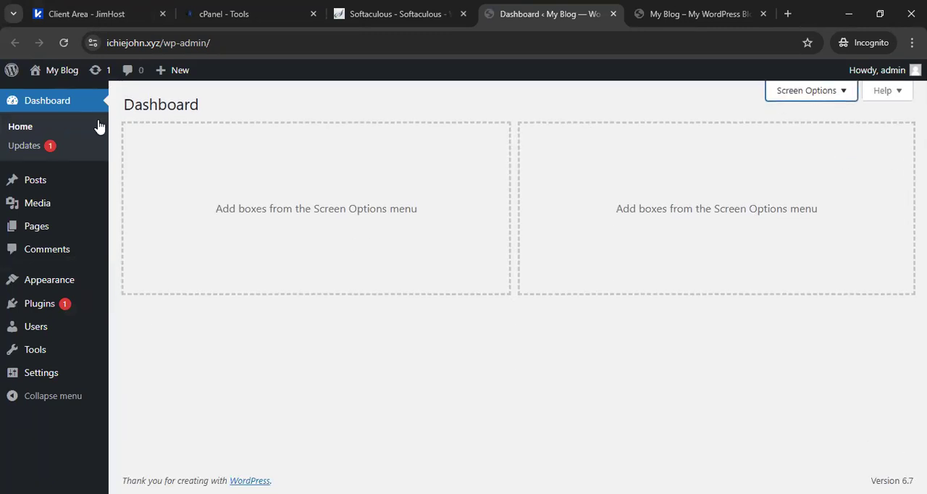
Move the default Hello world! post to the trash.
left_click(130, 182)
left_click(137, 194)
left_click(174, 166)
left_click(167, 221)
left_click(229, 166)
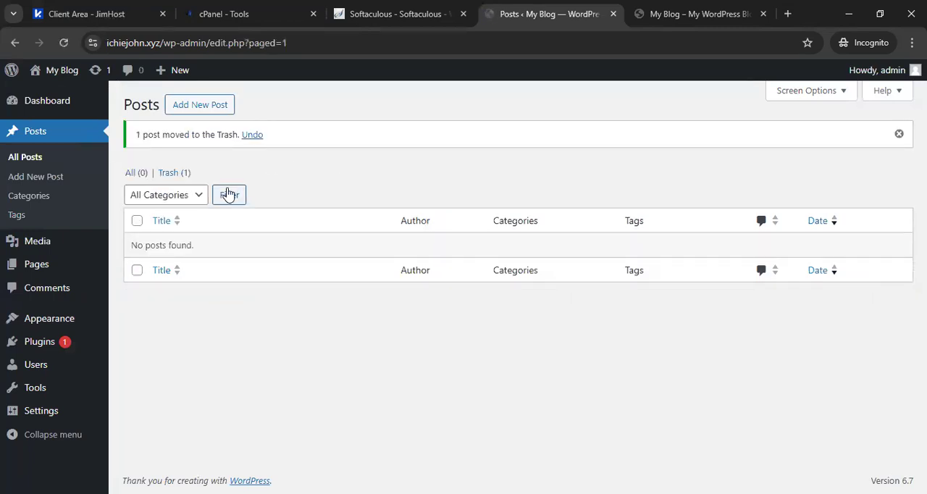
Move the Privacy Policy draft and the Sample Page to the trash together.
left_click(80, 264)
left_click(137, 194)
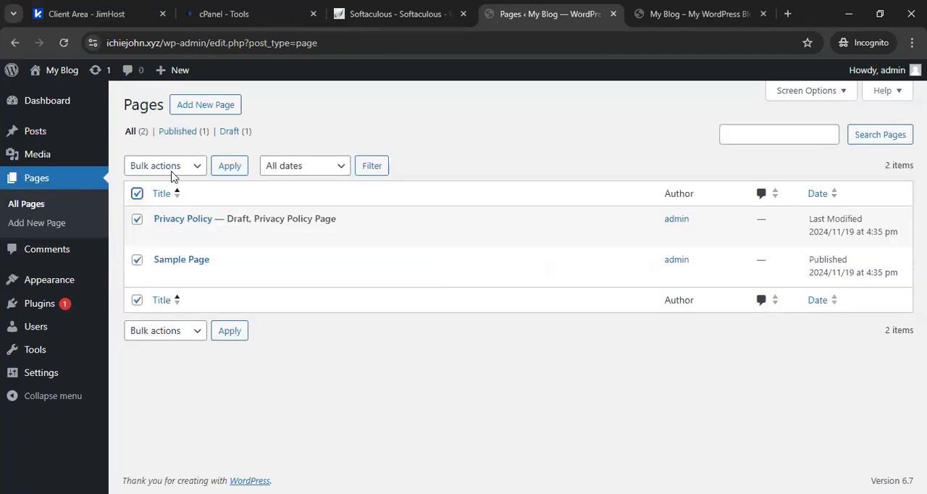
left_click(173, 166)
left_click(166, 223)
left_click(229, 166)
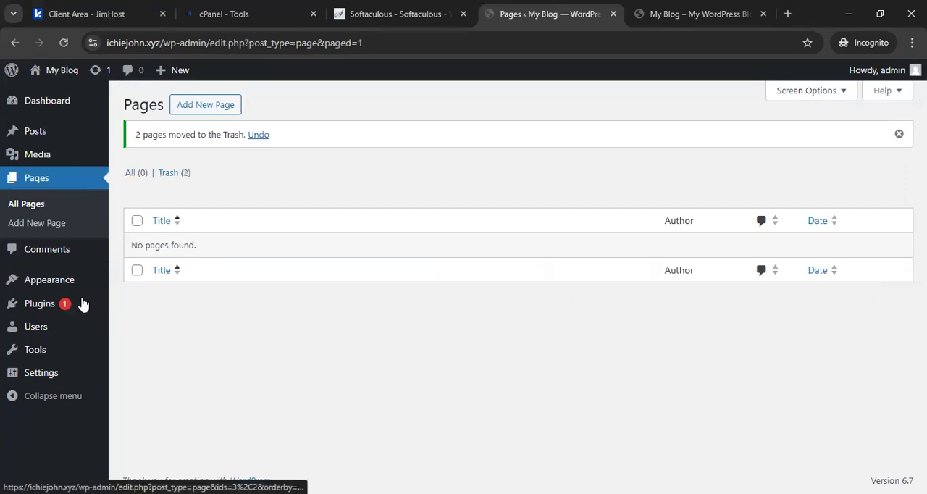
Delete the Akismet Anti-spam and Hello Dolly plugins together with their data.
left_click(105, 297)
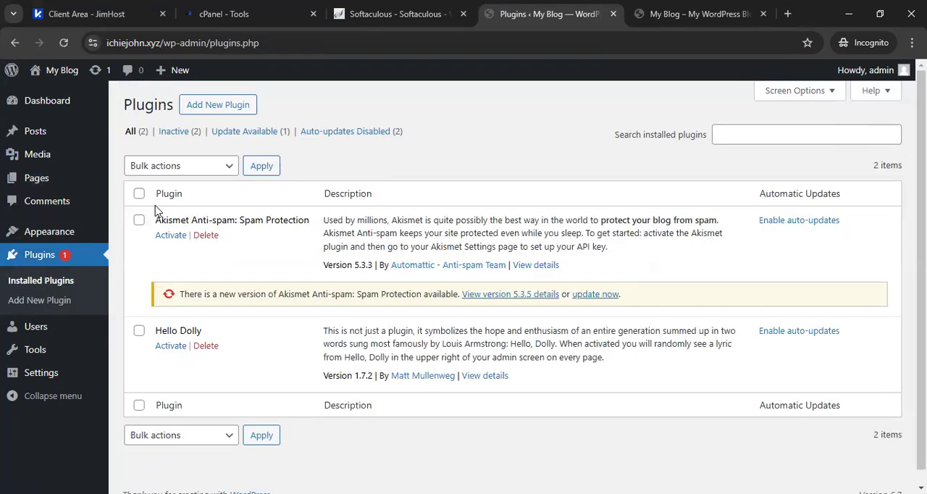
left_click(187, 166)
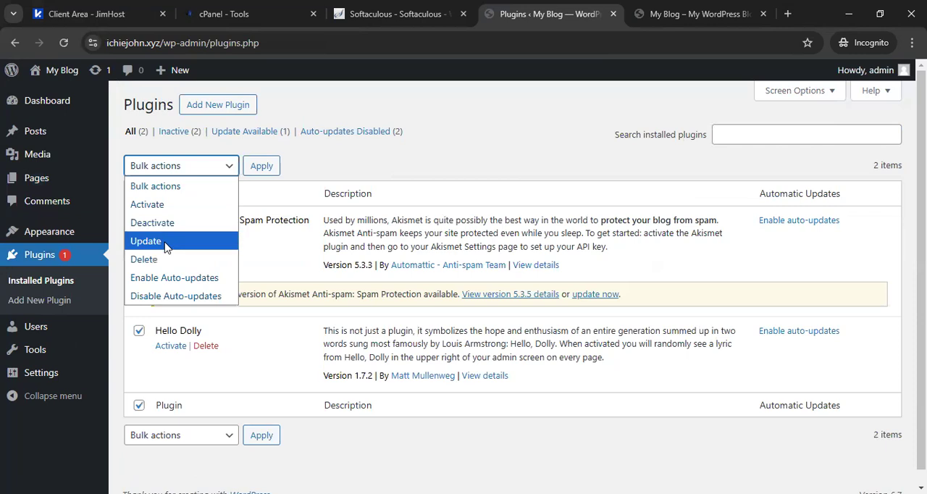
left_click(163, 259)
left_click(263, 168)
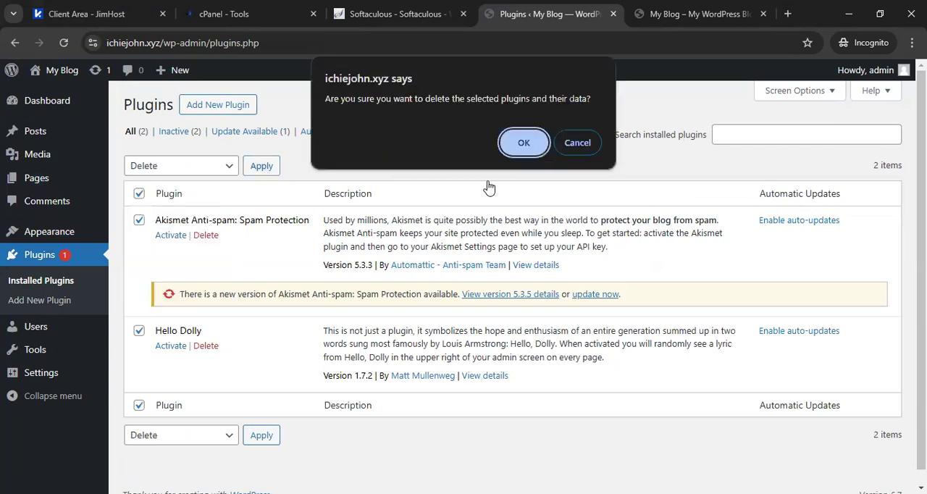
left_click(522, 143)
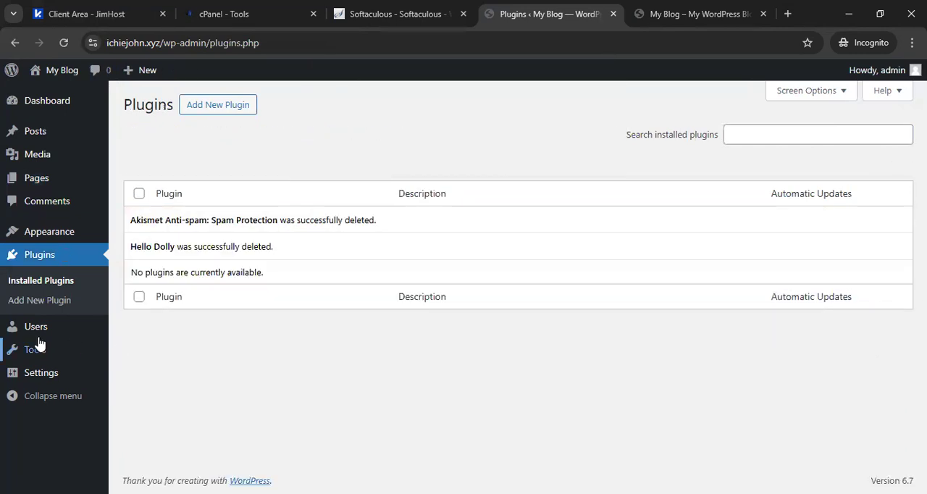
Examine the General Settings, from the site title and tagline to the language, timezone, date and time formats, without changing them.
mouse_move(45, 353)
left_click(40, 374)
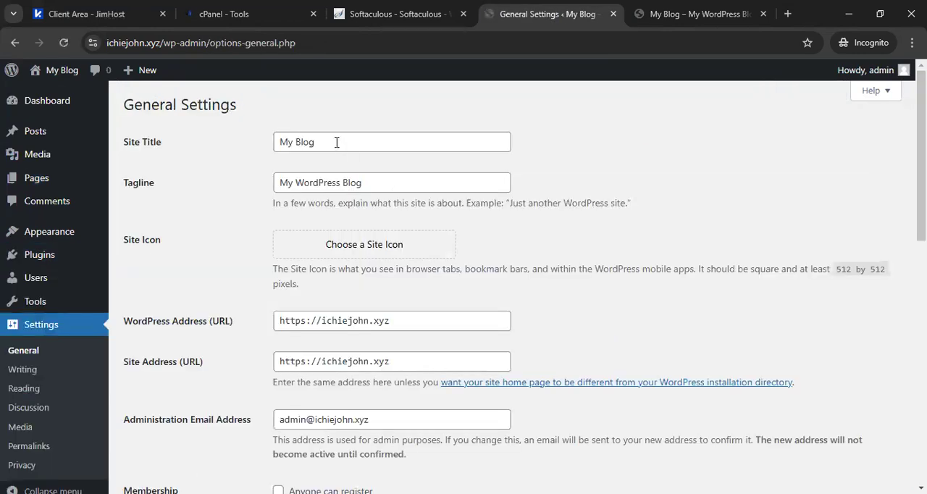
left_click_drag(336, 142, 257, 150)
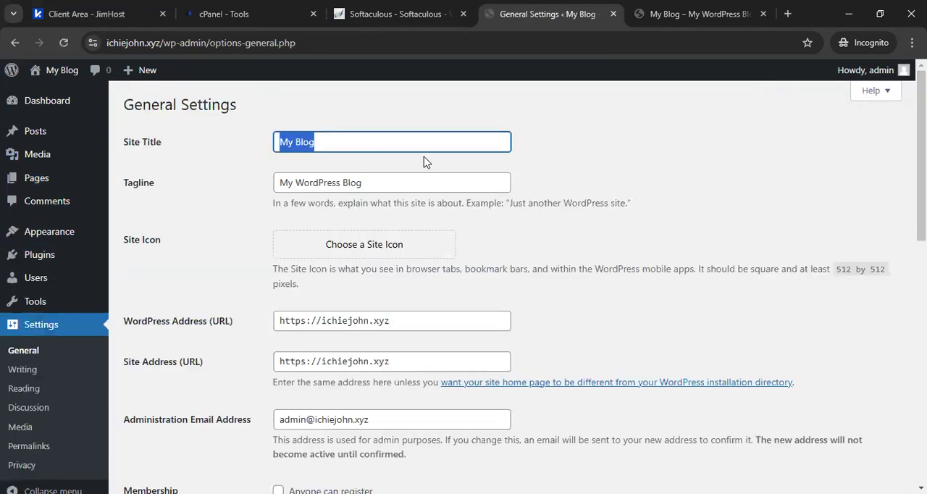
left_click_drag(421, 177, 258, 197)
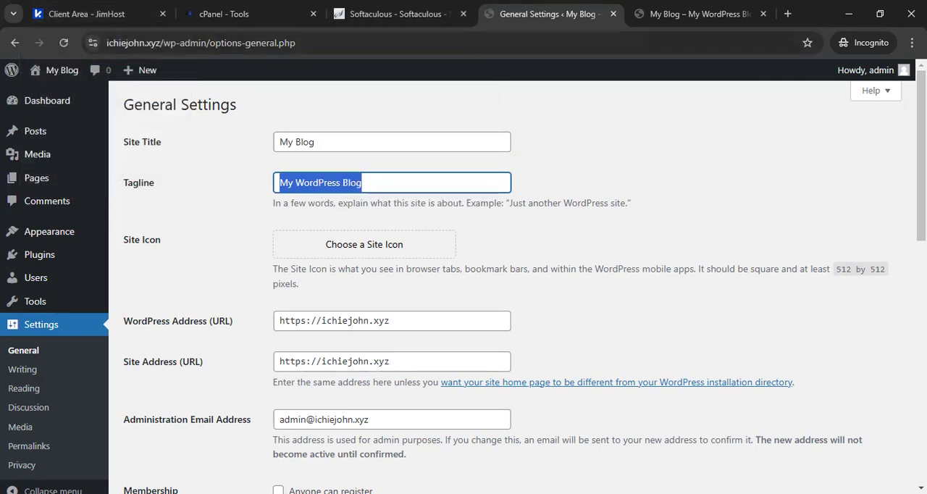
scroll(662, 120, "down", 2)
scroll(761, 232, "down", 2)
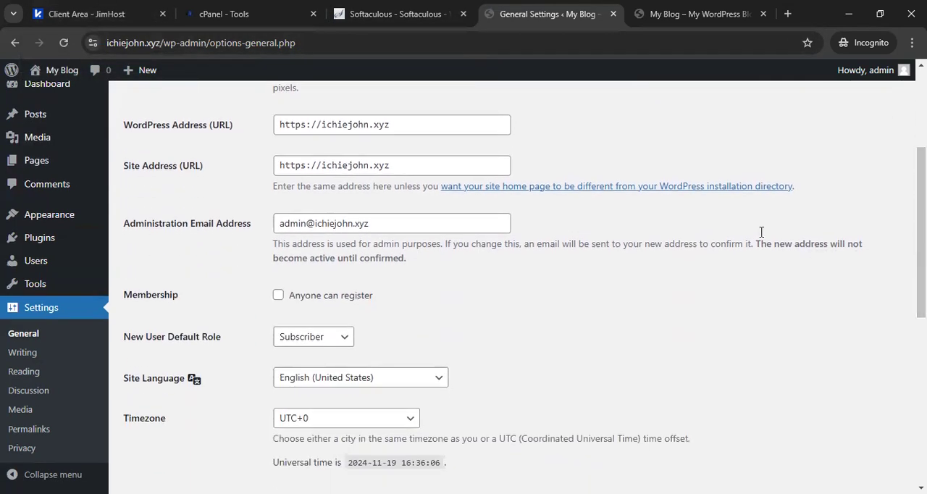
scroll(362, 202, "up", 2)
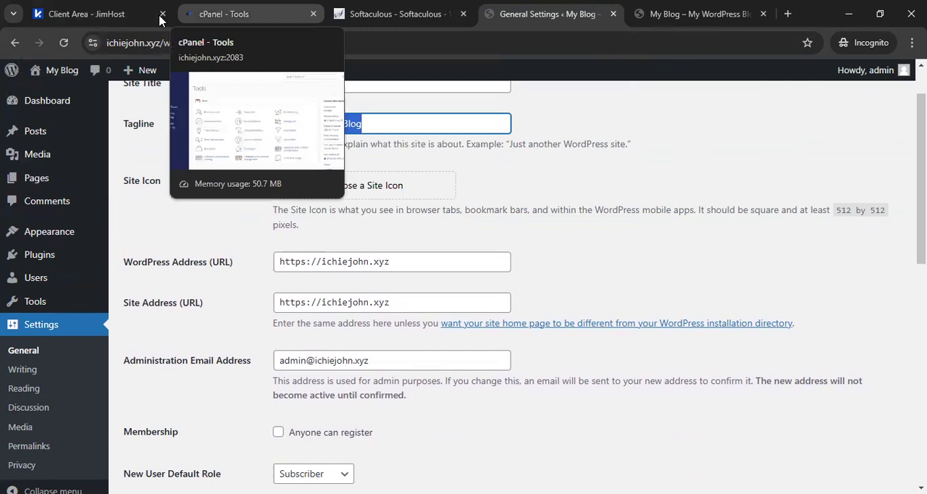
left_click(715, 190)
scroll(921, 188, "down", 3)
scroll(507, 289, "down", 5)
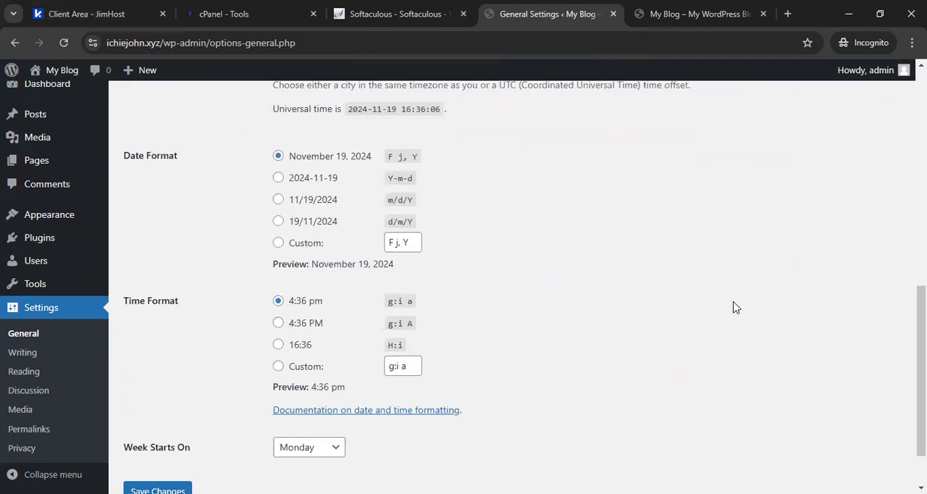
Set the site's week to start on Sunday in the General Settings and save the change.
scroll(733, 307, "down", 1)
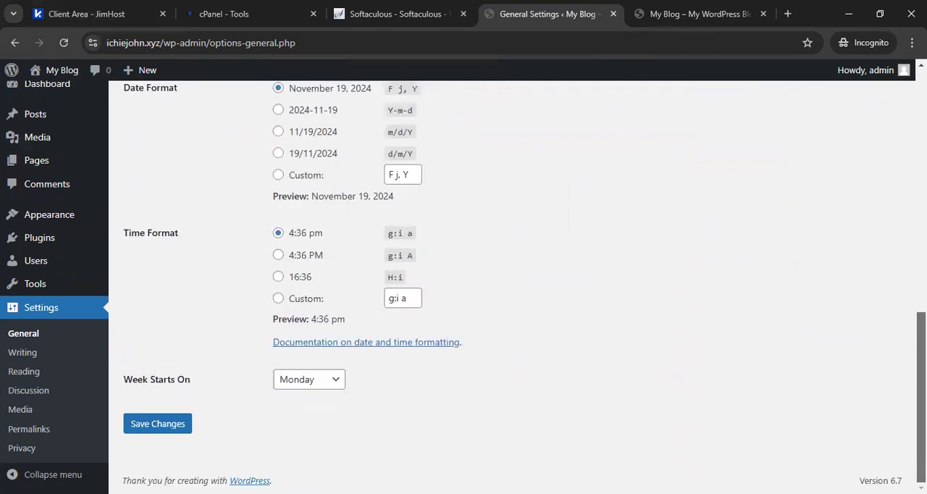
left_click(325, 387)
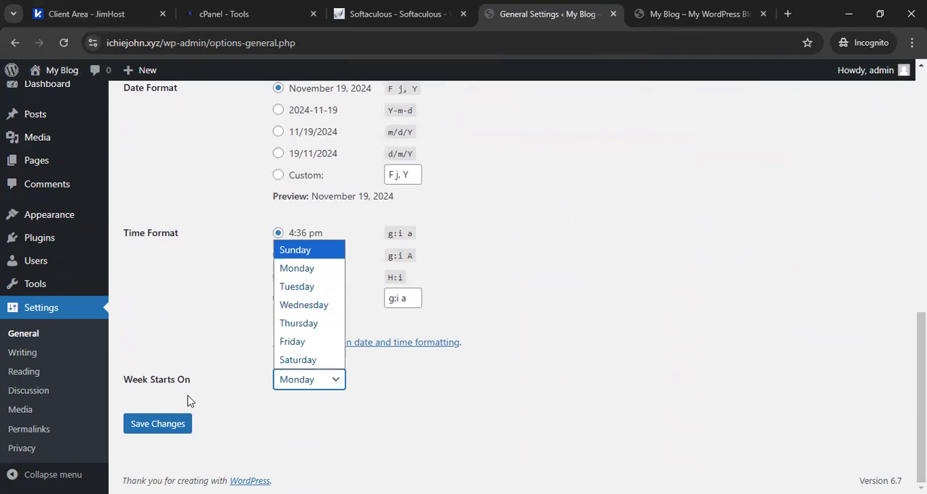
key("Return")
left_click(153, 425)
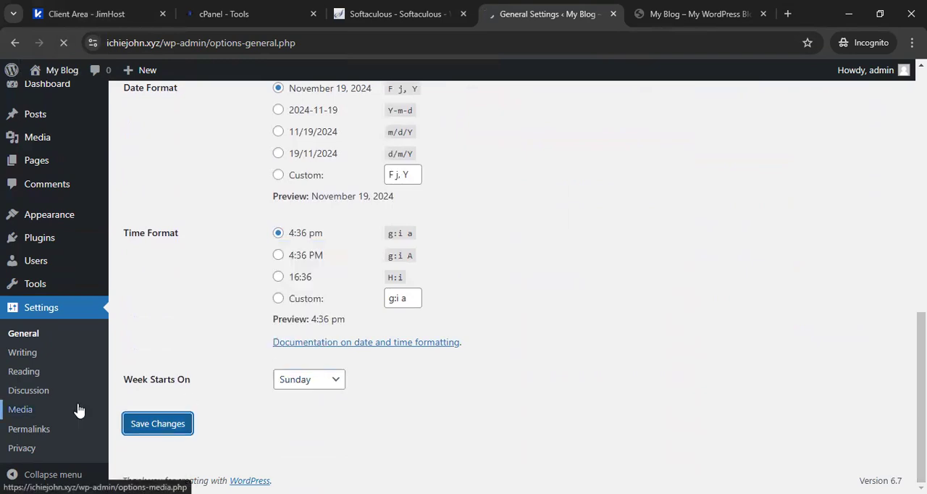
Change the site's permalink structure to Post name and save it.
scroll(661, 331, "down", 8)
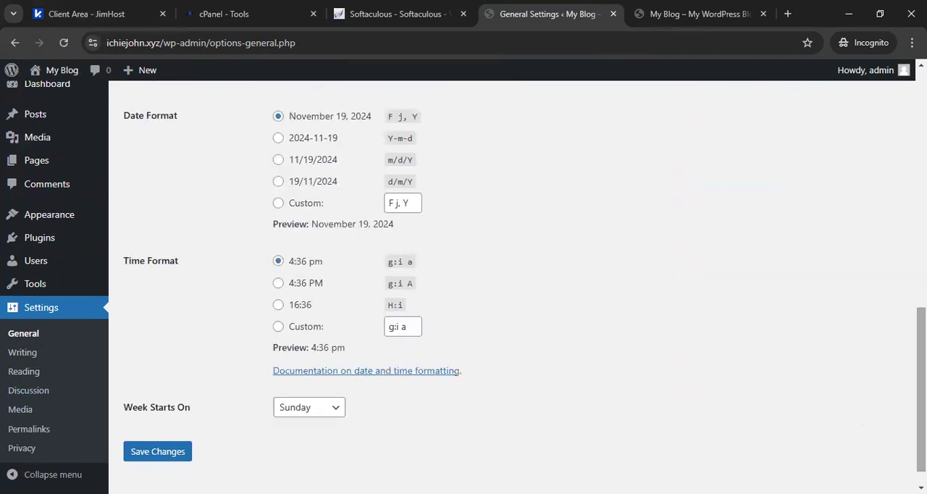
left_click(32, 432)
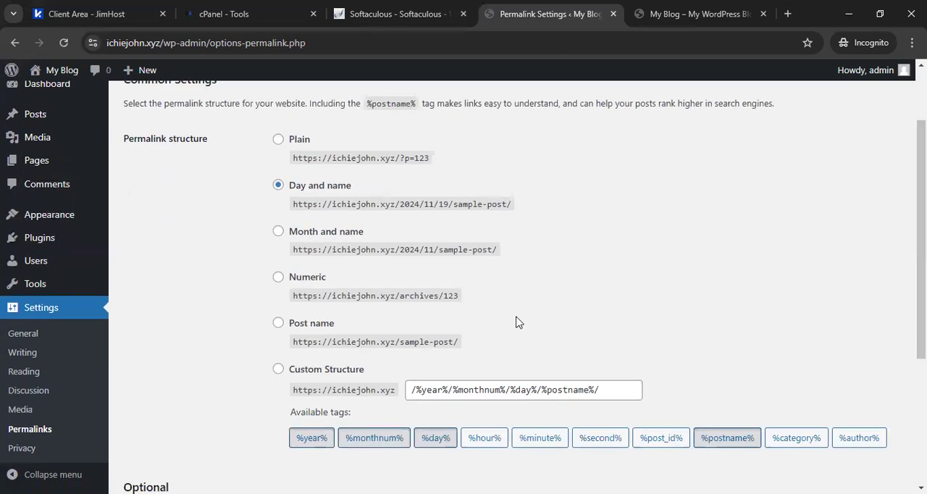
left_click(294, 323)
scroll(506, 290, "down", 2)
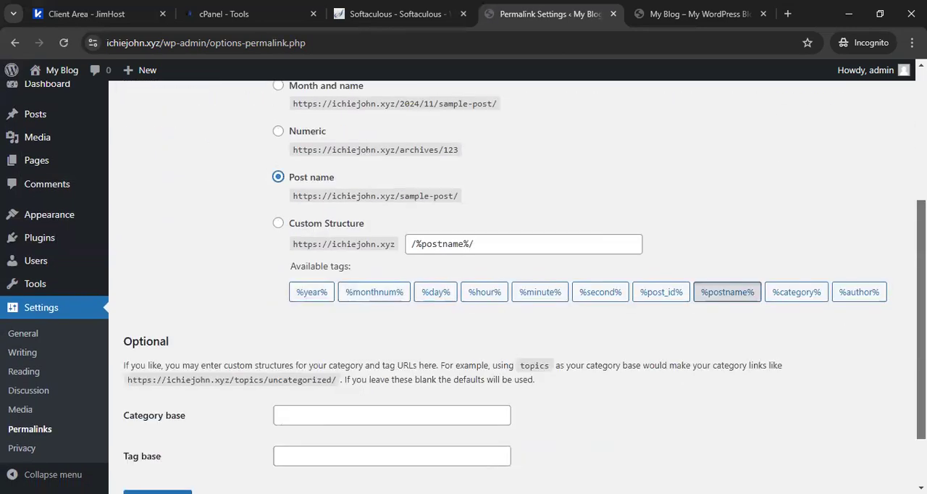
scroll(589, 404, "down", 1)
left_click(160, 427)
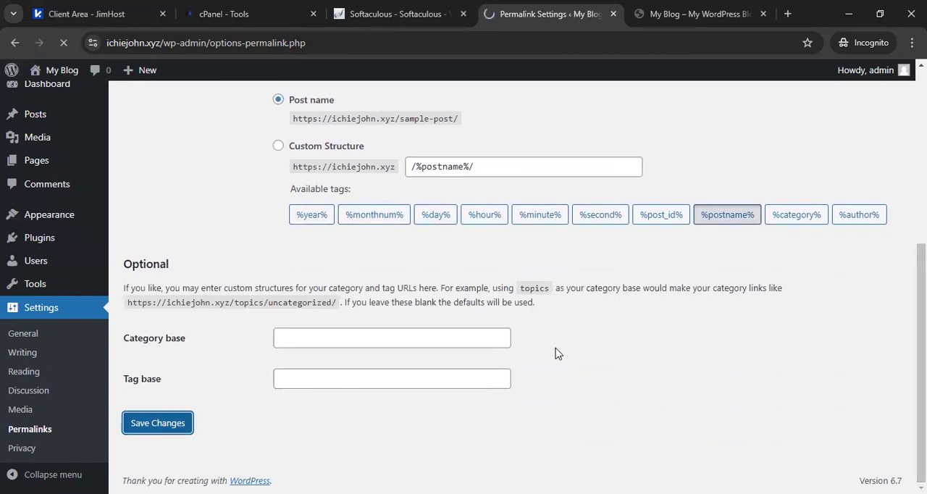
scroll(324, 299, "down", 2)
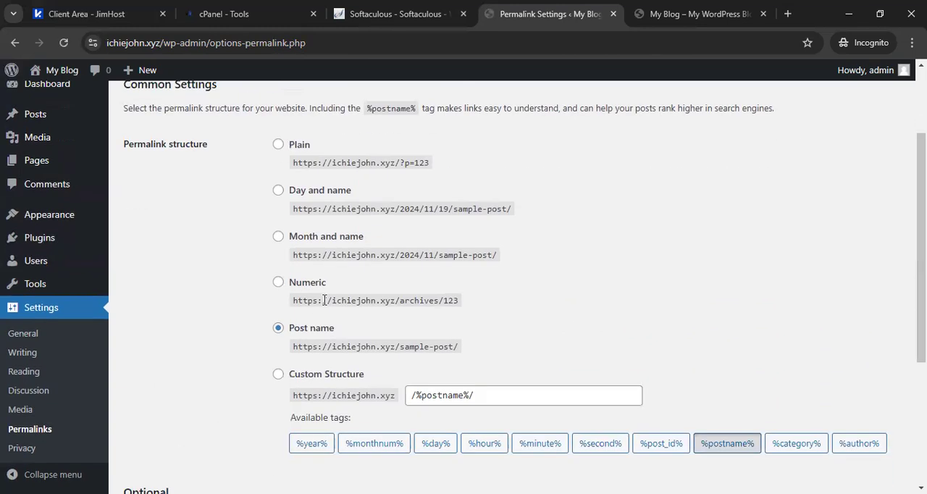
Delete the inactive Twenty Twenty-Four and Twenty Twenty-Three themes.
left_click(47, 217)
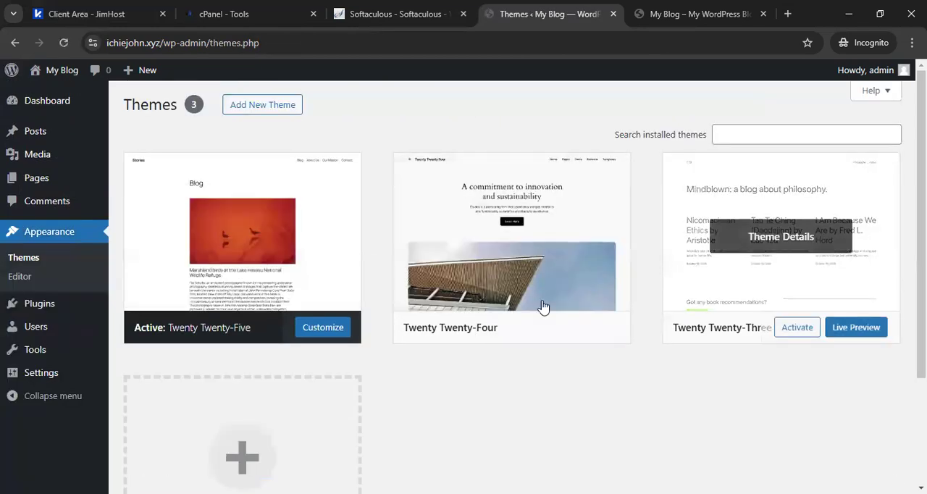
left_click(523, 294)
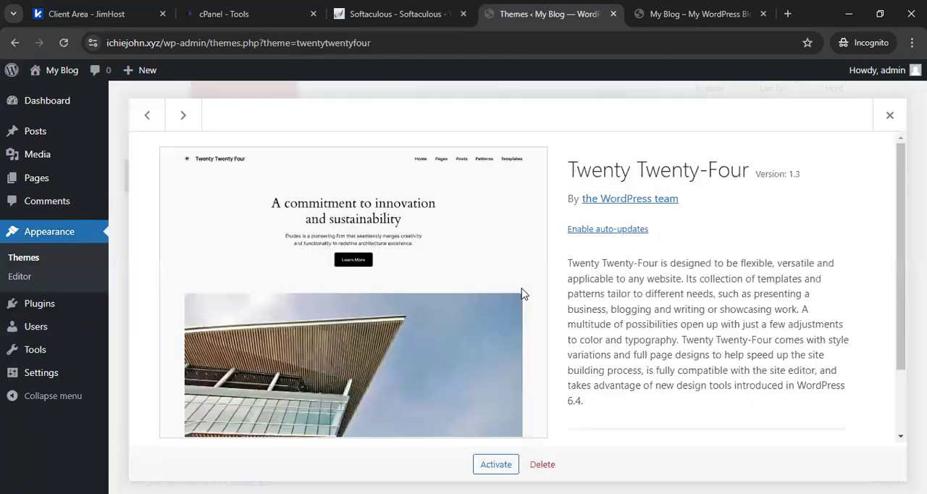
left_click(544, 464)
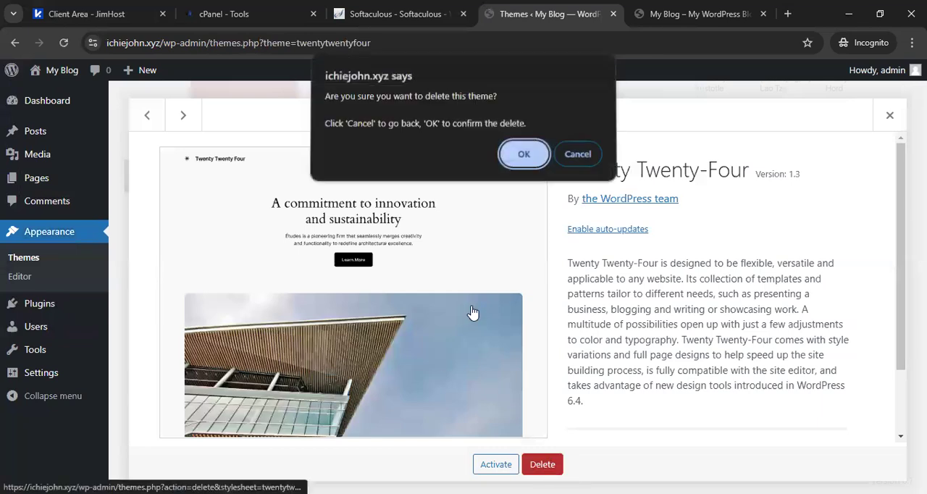
left_click(511, 157)
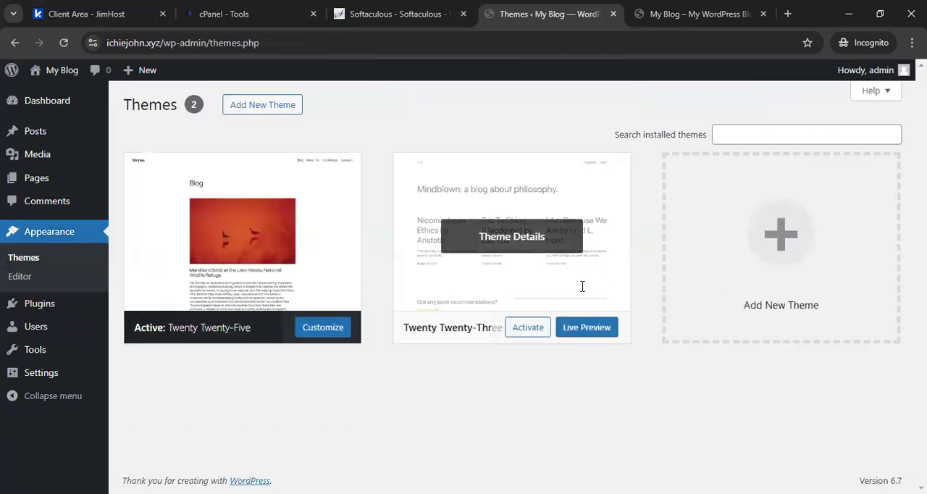
left_click(583, 288)
left_click(542, 464)
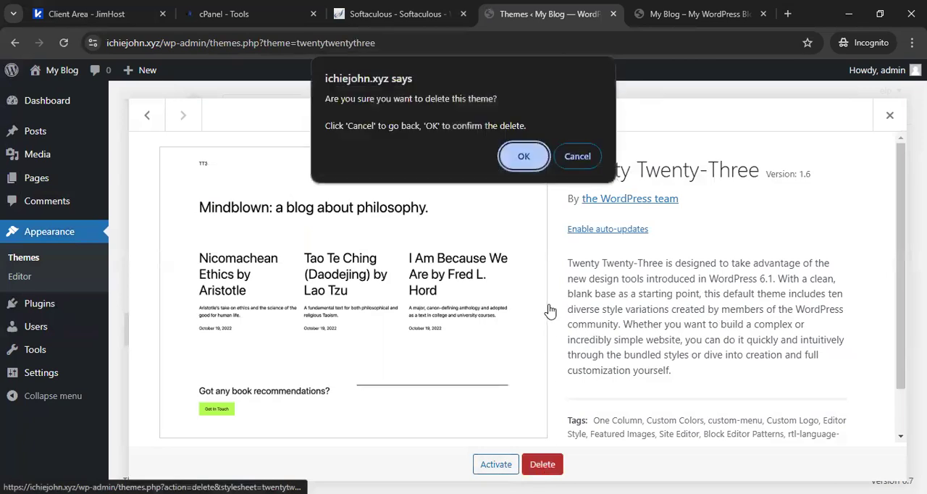
left_click(528, 156)
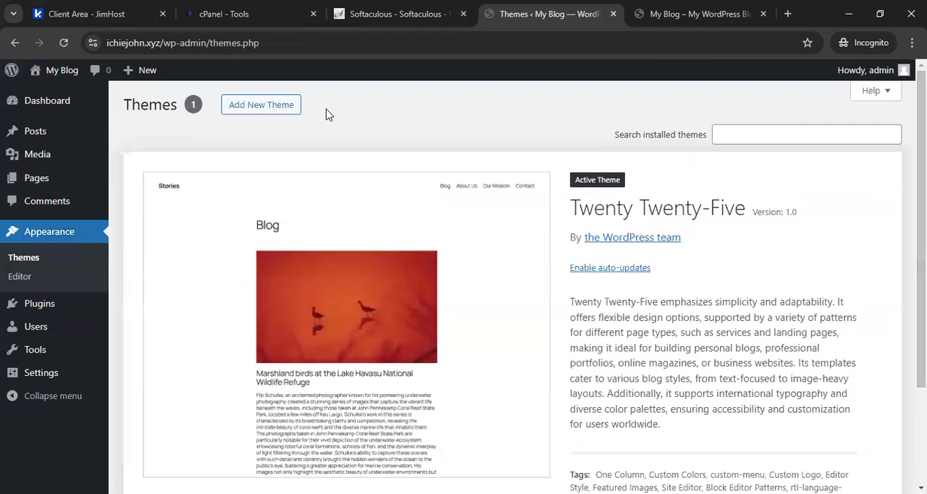
Install the Astra theme from the popular themes in the WordPress theme directory.
left_click(261, 117)
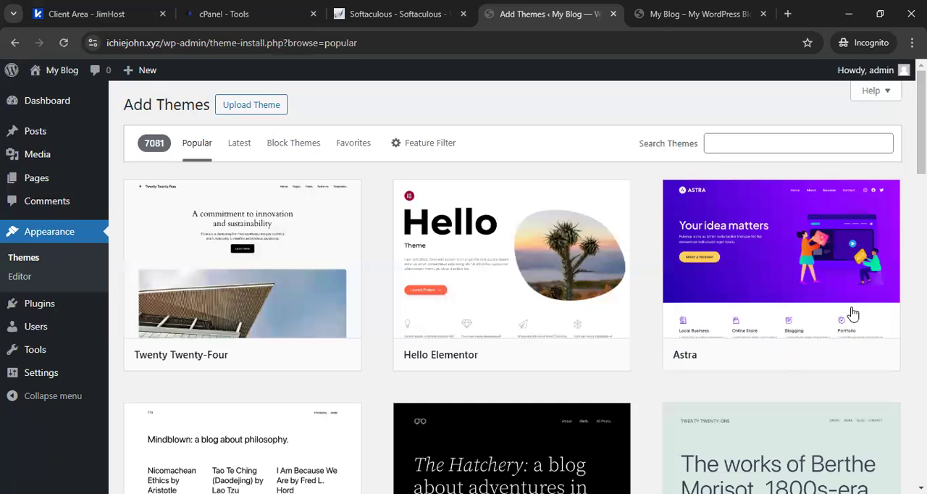
left_click(815, 354)
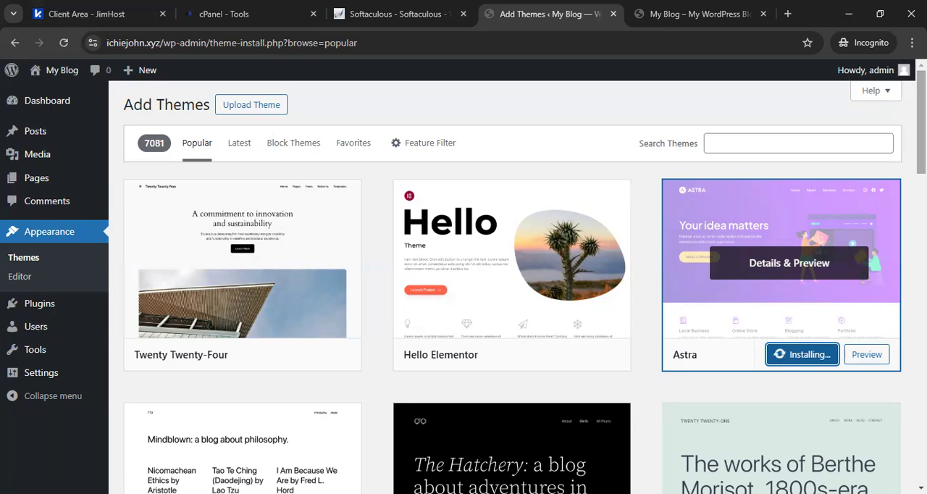
scroll(513, 286, "down", 4)
scroll(513, 287, "up", 3)
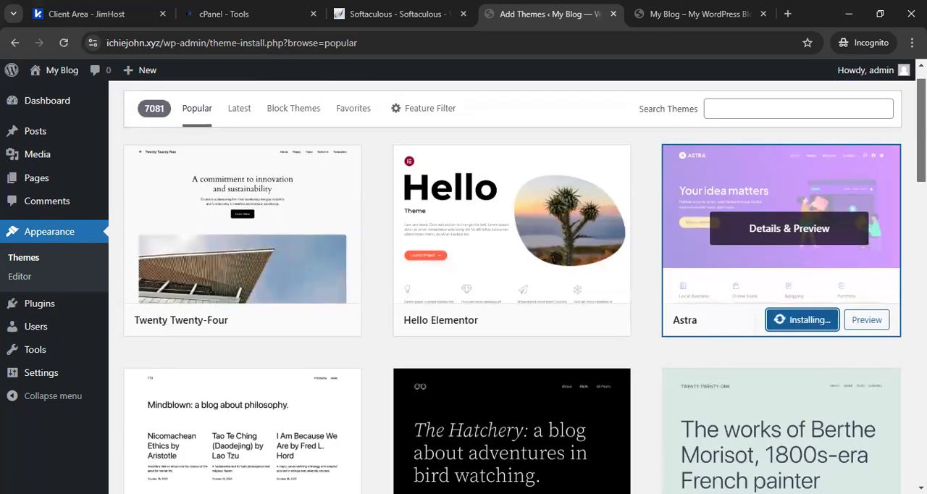
scroll(513, 287, "up", 1)
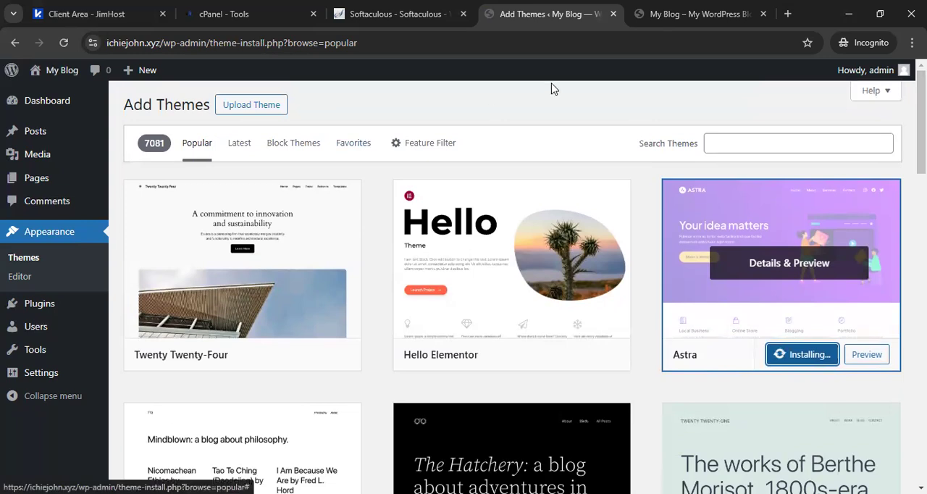